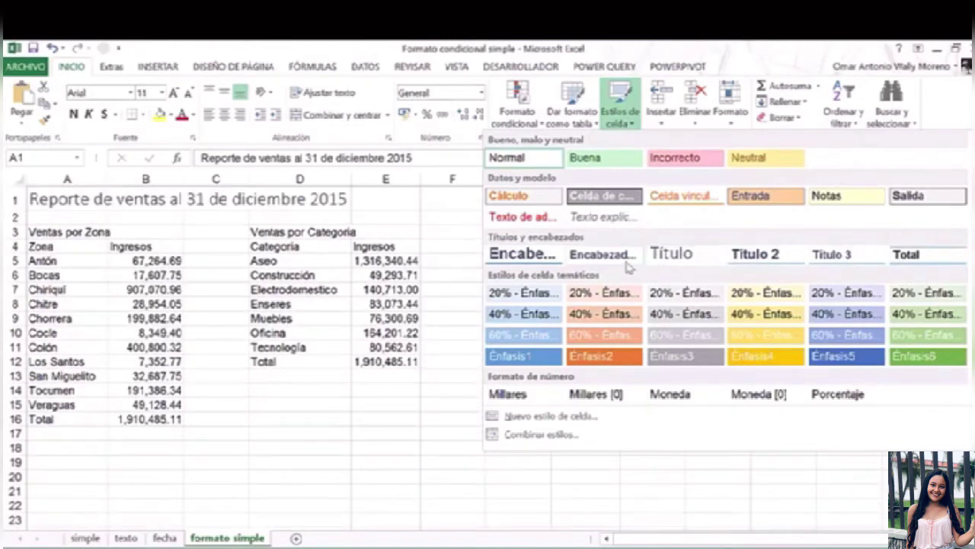
# - Apply the Título cell style to the report title in A1 and make it bold
pyautogui.click(670, 261)
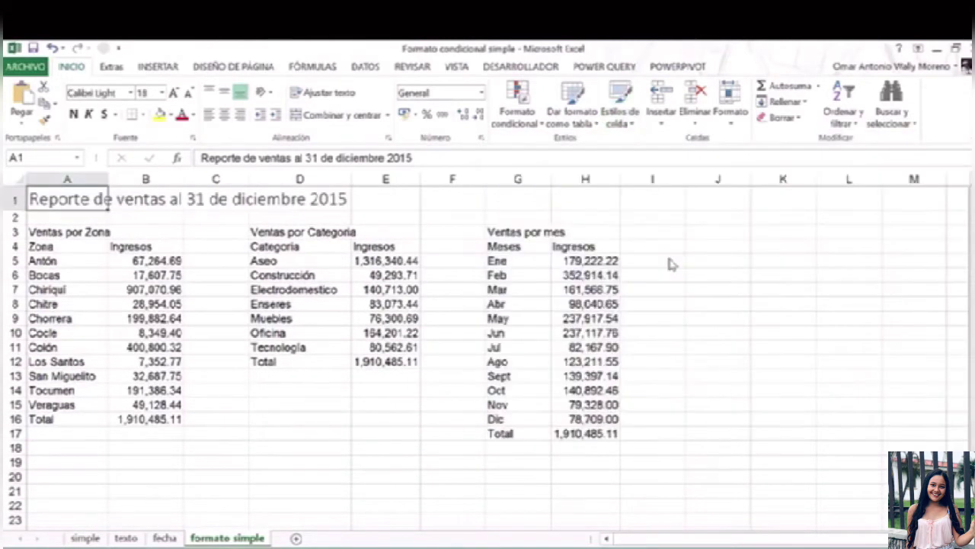
pyautogui.click(73, 114)
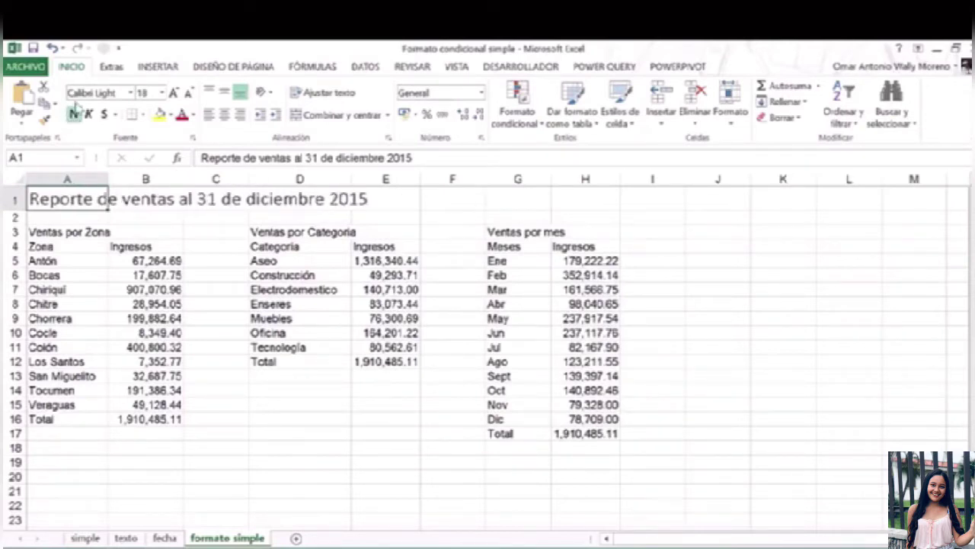
# - Merge the Ventas por Zona heading across A3:B3 with Combinar horizontalmente
pyautogui.click(42, 235)
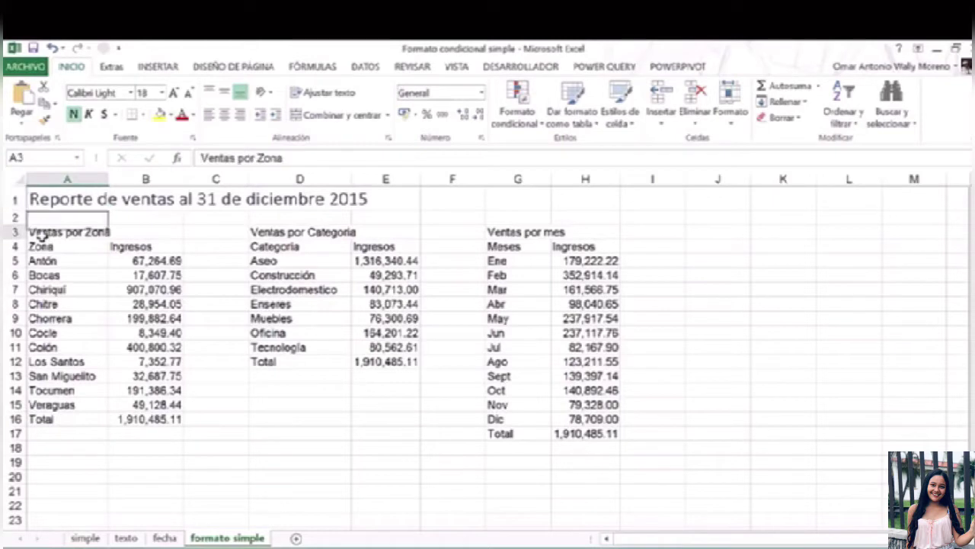
pyautogui.moveTo(103, 237); pyautogui.dragTo(171, 232)
pyautogui.click(35, 235)
pyautogui.click(48, 228)
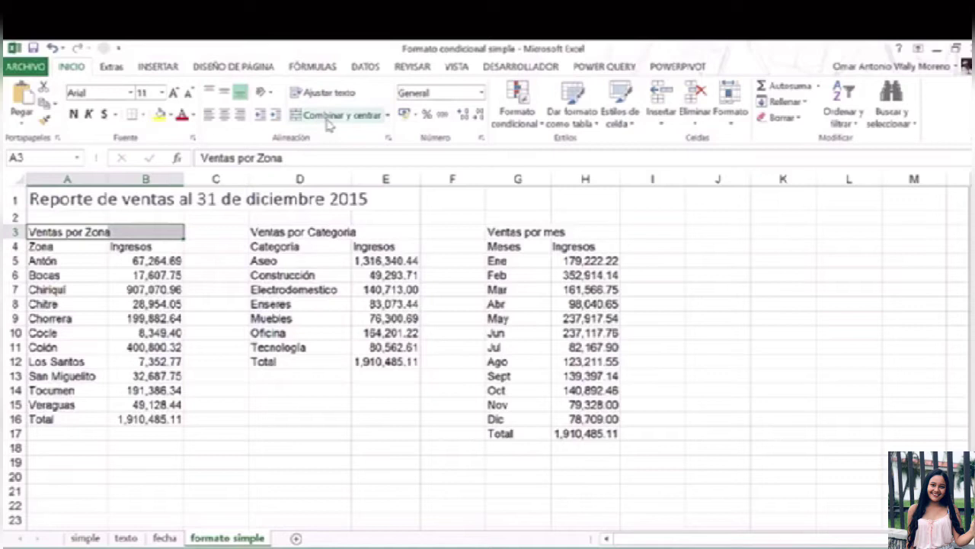
pyautogui.click(388, 115)
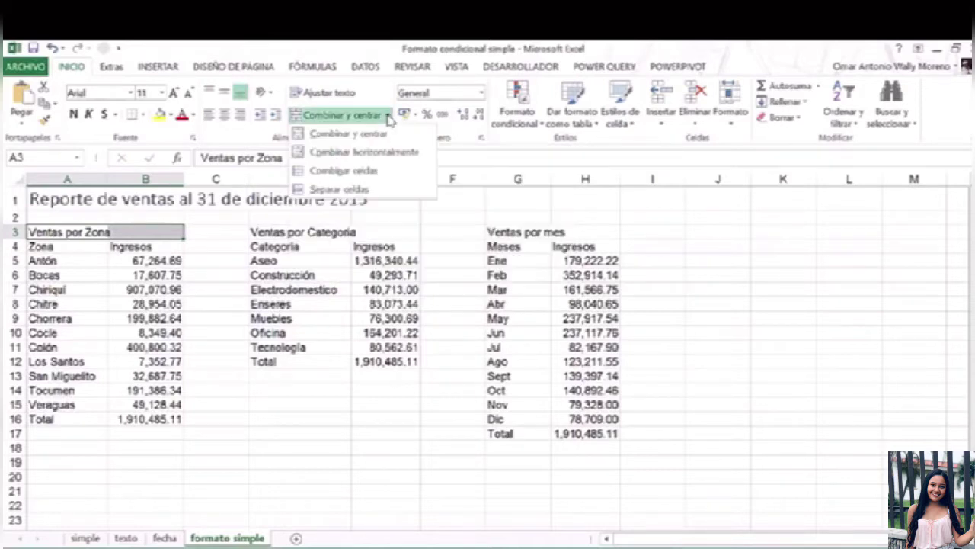
pyautogui.click(371, 152)
# - Merge the Ventas por Categoria heading across D3:E3 and the Ventas por mes heading across G3:H3 with Combinar horizontalmente
pyautogui.moveTo(299, 230); pyautogui.dragTo(365, 230)
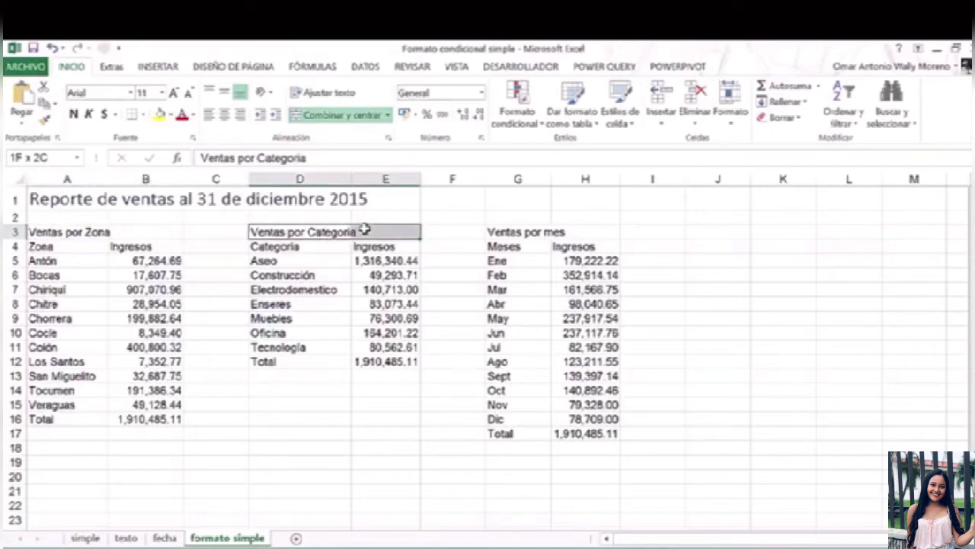
pyautogui.click(389, 116)
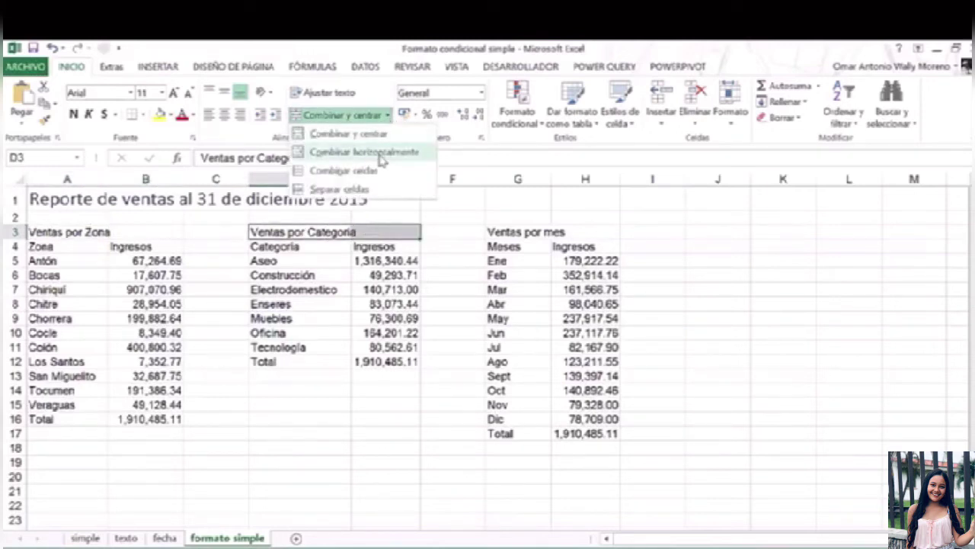
pyautogui.click(377, 153)
pyautogui.moveTo(502, 234); pyautogui.dragTo(583, 228)
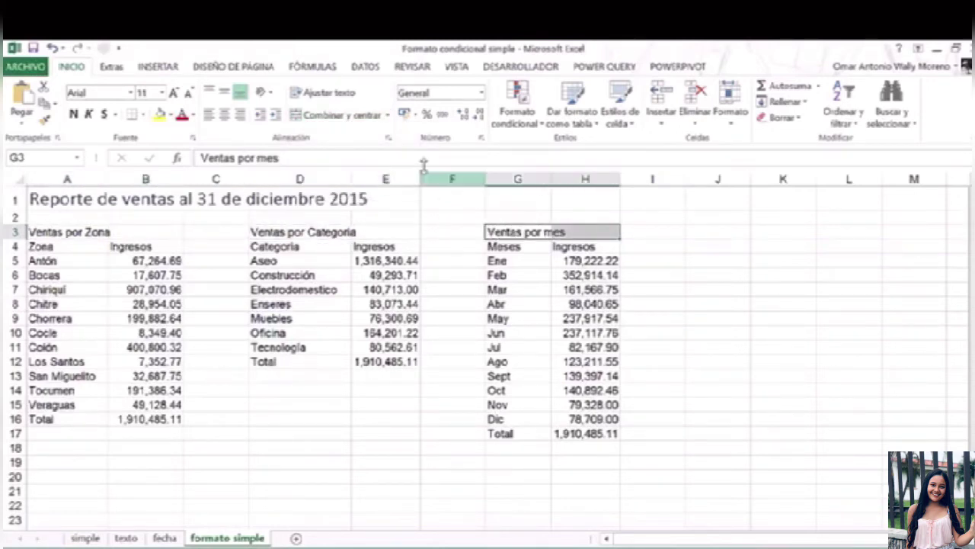
pyautogui.click(388, 115)
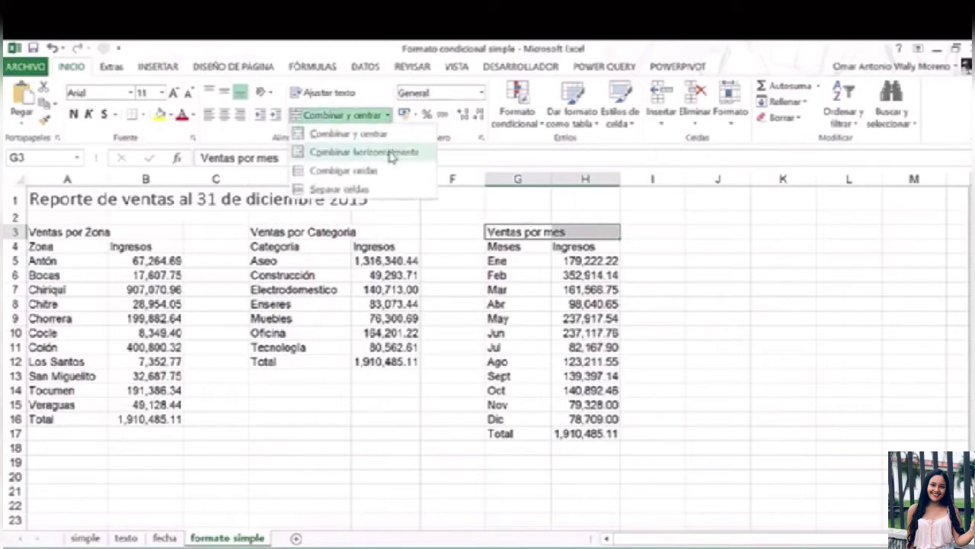
pyautogui.click(367, 159)
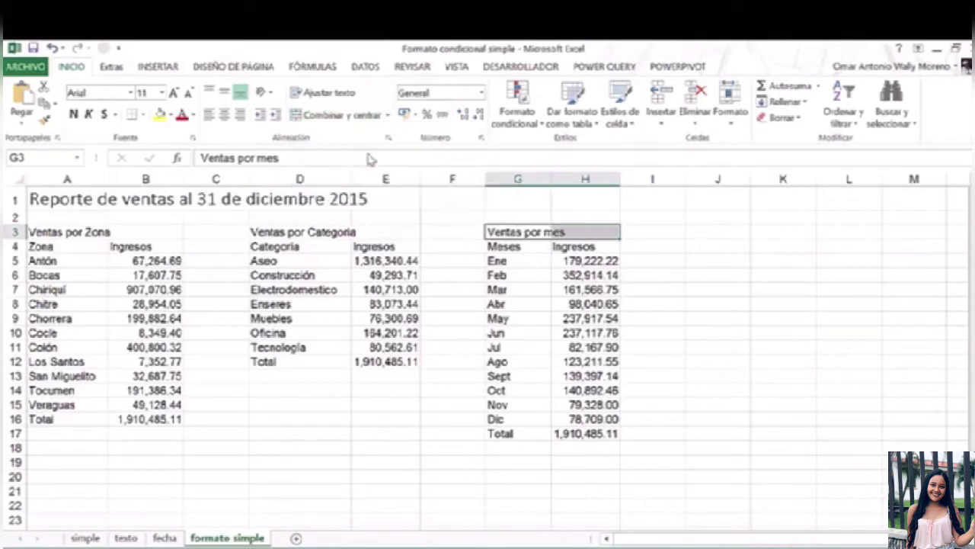
# - Apply the Título 2 cell style to the three merged table headings in row 3
pyautogui.click(51, 250)
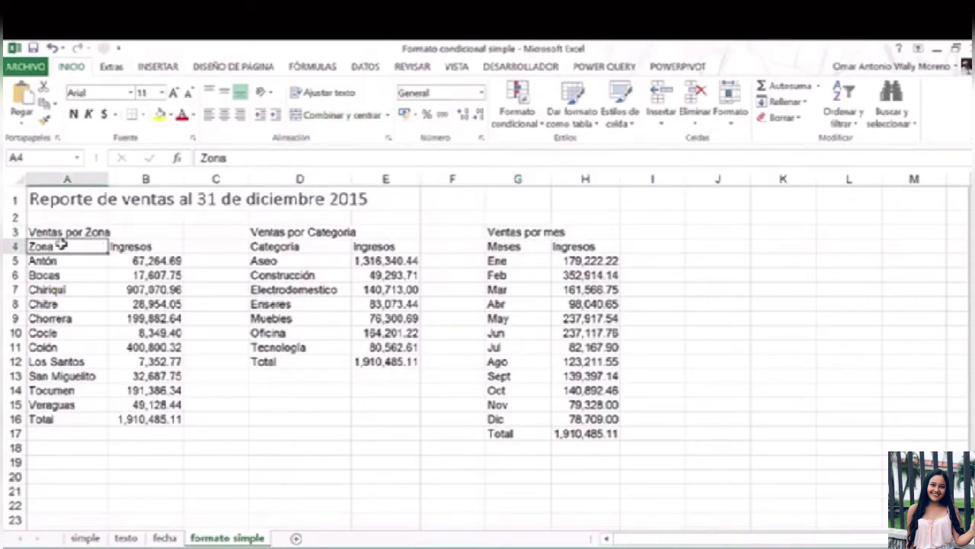
pyautogui.moveTo(47, 232); pyautogui.dragTo(130, 232)
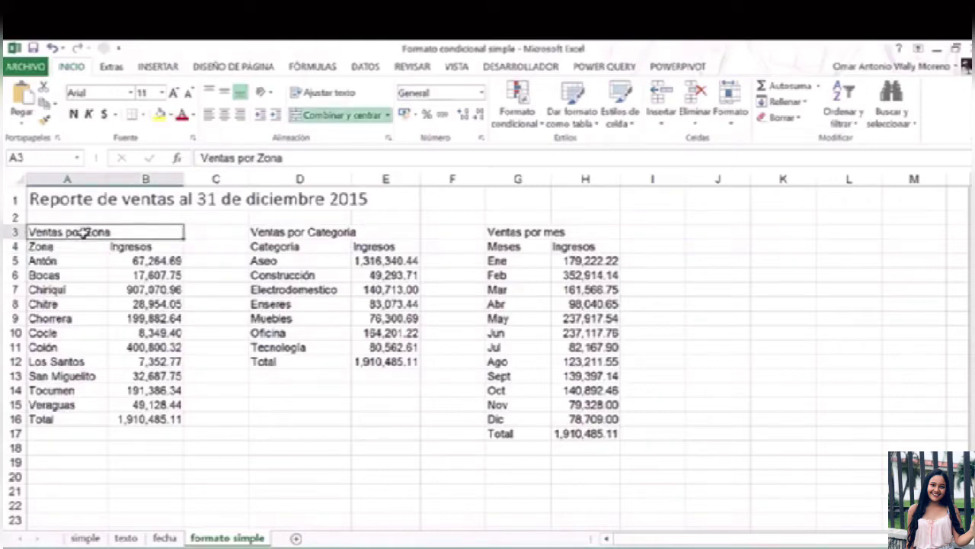
pyautogui.keyDown('ctrl'); pyautogui.click(276, 233); pyautogui.keyUp('ctrl')
pyautogui.keyDown('ctrl'); pyautogui.click(511, 233); pyautogui.keyUp('ctrl')
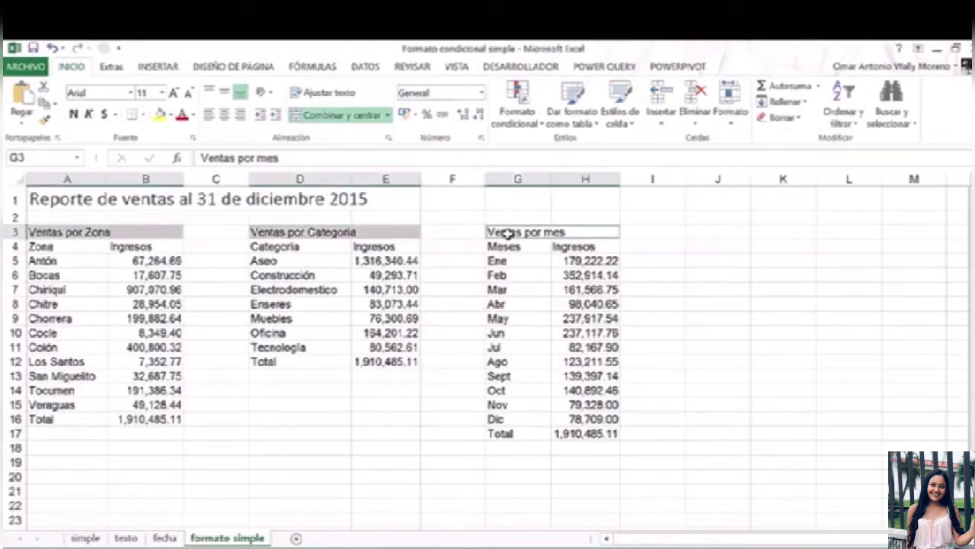
pyautogui.click(628, 126)
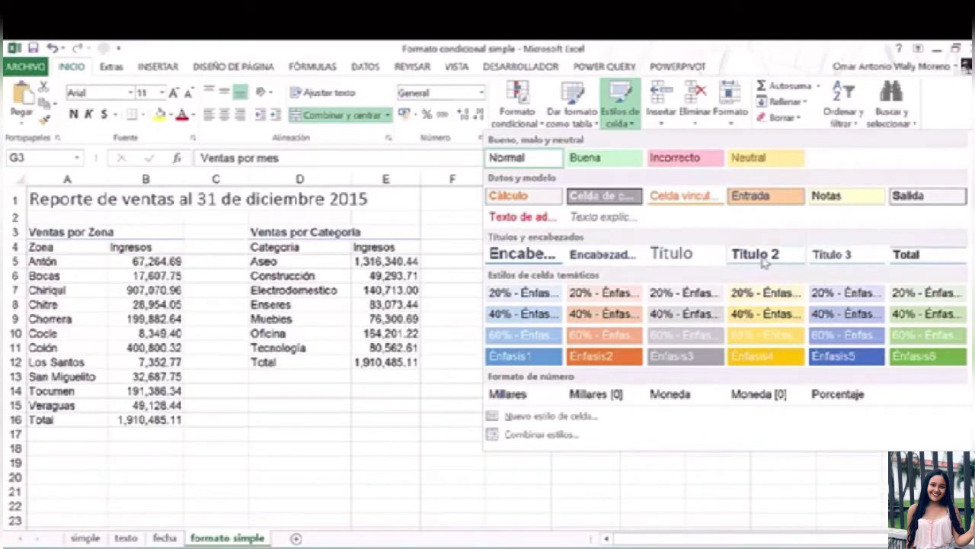
pyautogui.click(764, 261)
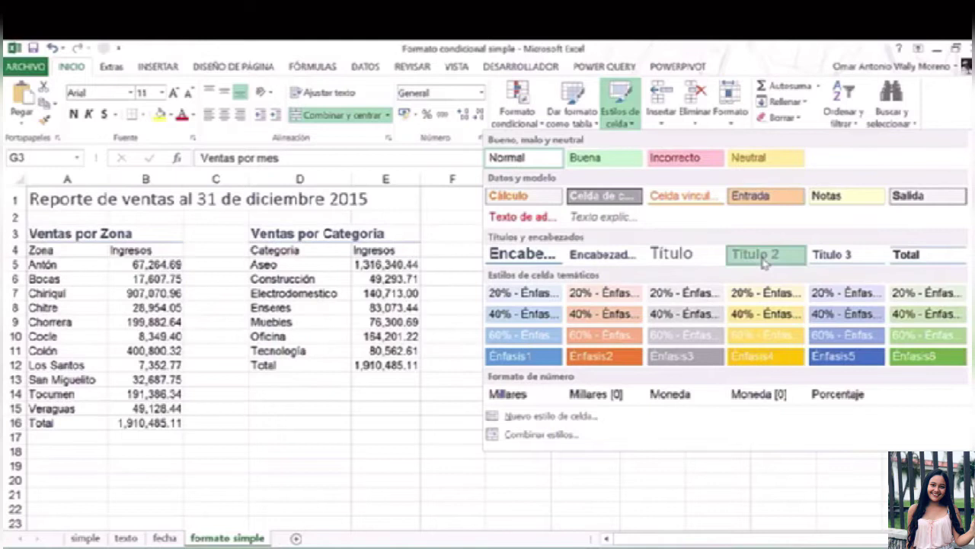
pyautogui.click(297, 294)
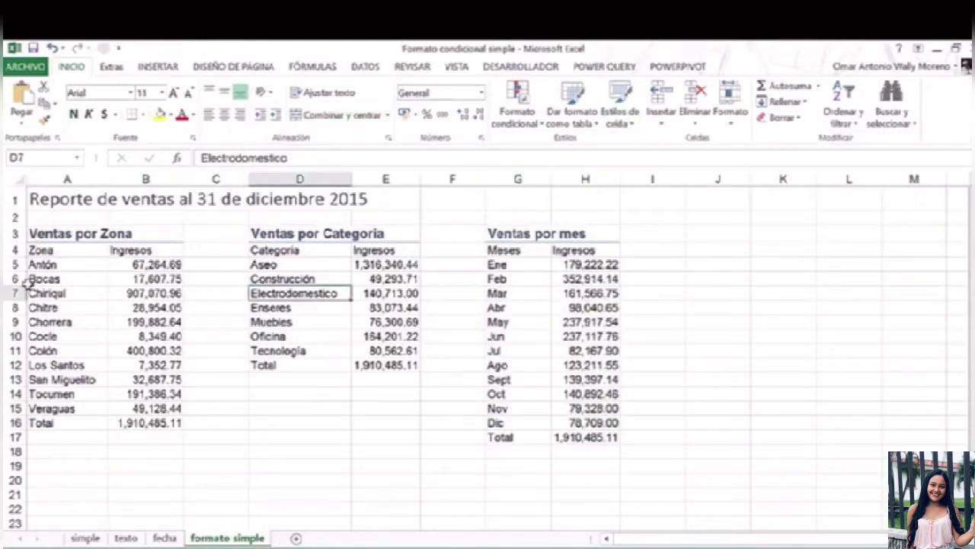
# - Apply the Título 3 cell style to the column headers of all three tables in row 4
pyautogui.click(38, 255)
pyautogui.moveTo(38, 254); pyautogui.dragTo(114, 258)
pyautogui.moveTo(267, 251); pyautogui.dragTo(355, 250)
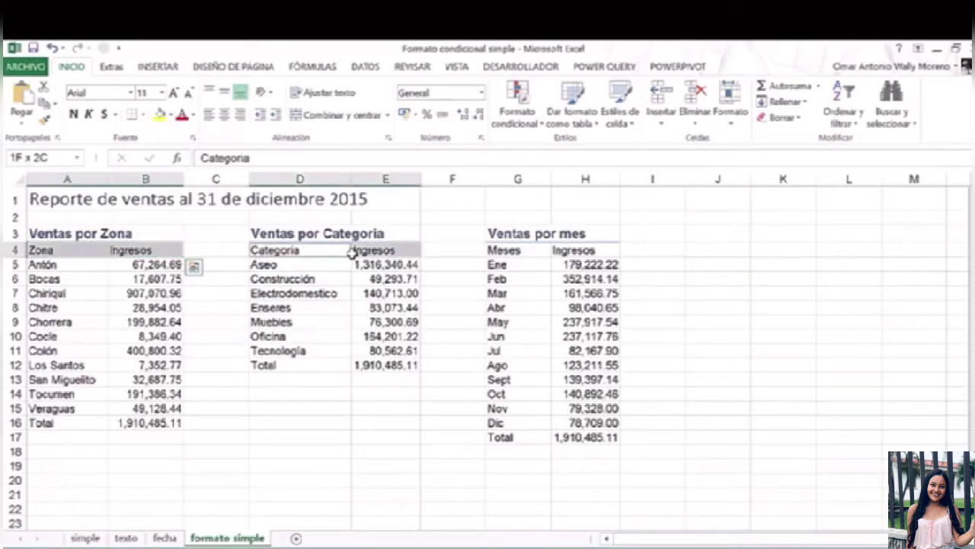
pyautogui.moveTo(512, 250); pyautogui.dragTo(574, 250)
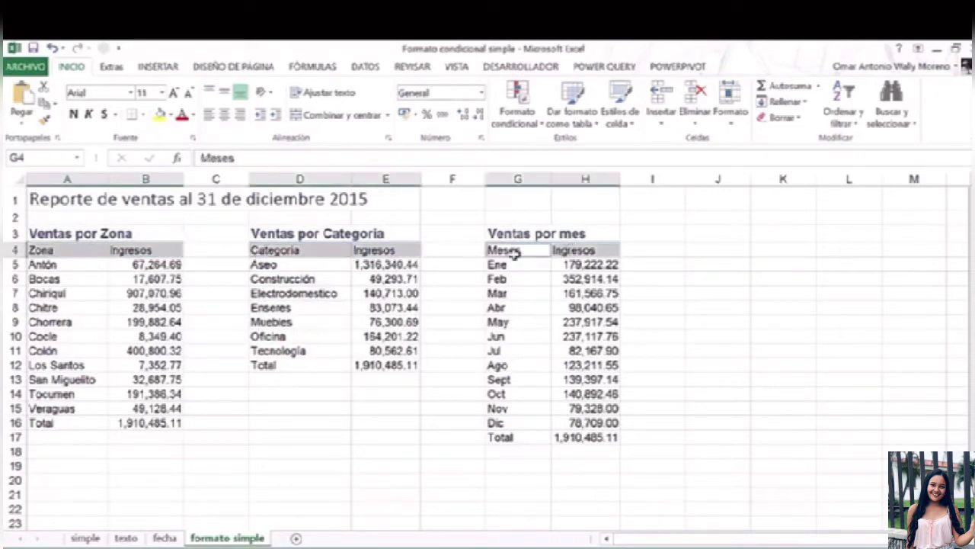
pyautogui.click(620, 122)
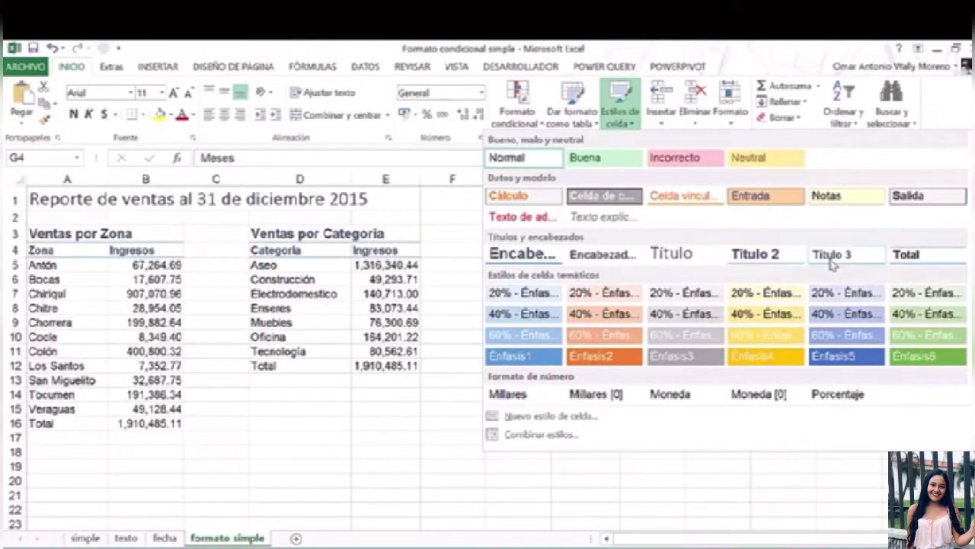
pyautogui.click(832, 259)
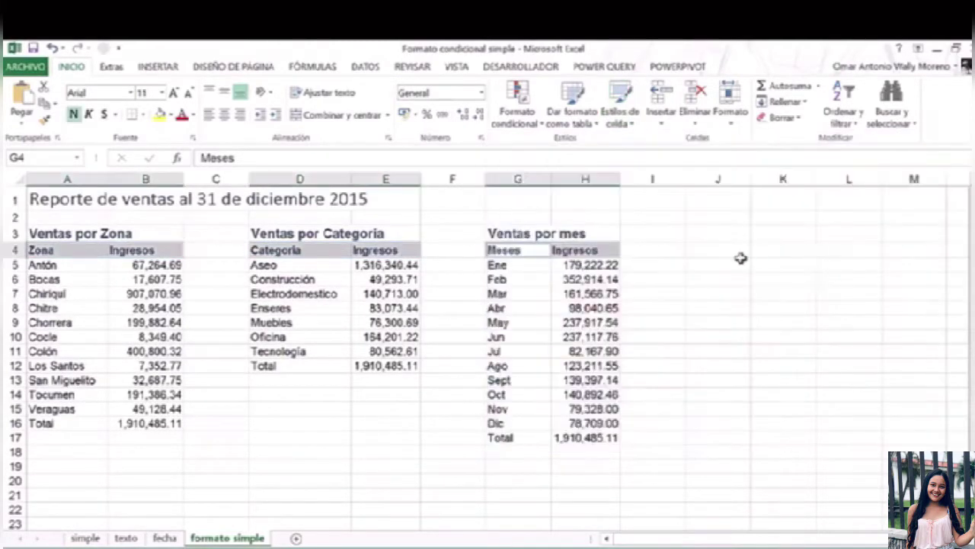
# - Apply the Total cell style to the total rows A16:B16, D12:E12 and G17:H17
pyautogui.click(52, 426)
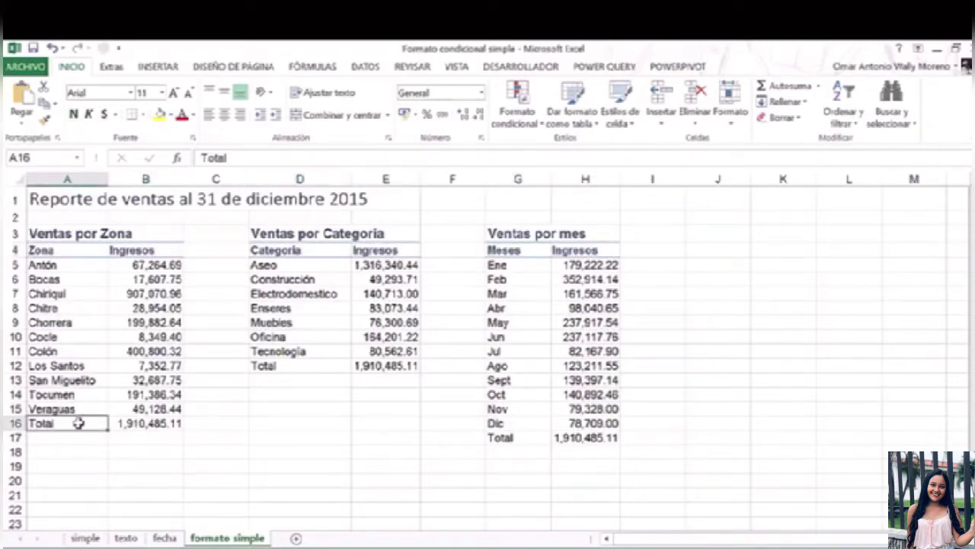
pyautogui.moveTo(79, 424); pyautogui.dragTo(115, 424)
pyautogui.keyDown('ctrl'); pyautogui.click(271, 366); pyautogui.keyUp('ctrl')
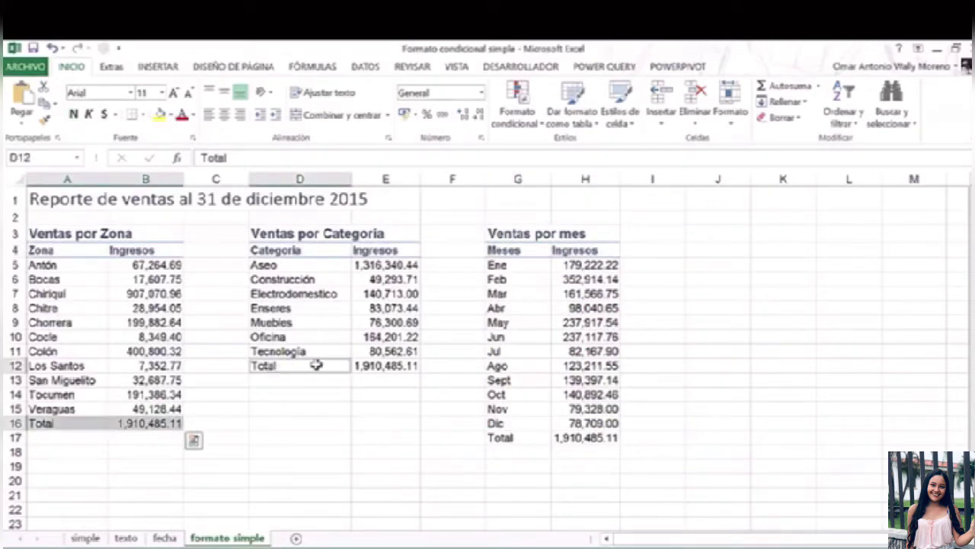
pyautogui.moveTo(316, 366); pyautogui.dragTo(373, 367)
pyautogui.moveTo(497, 438); pyautogui.dragTo(582, 437)
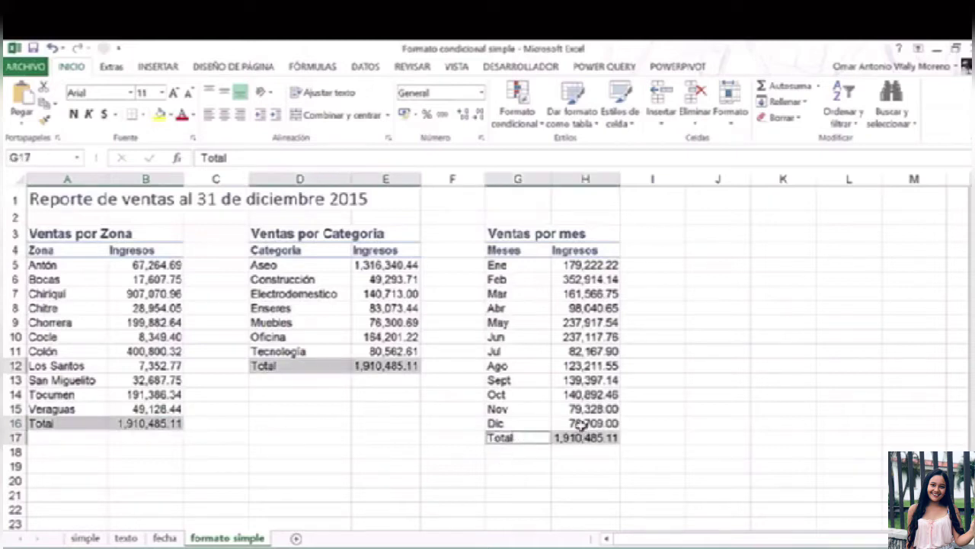
pyautogui.click(626, 128)
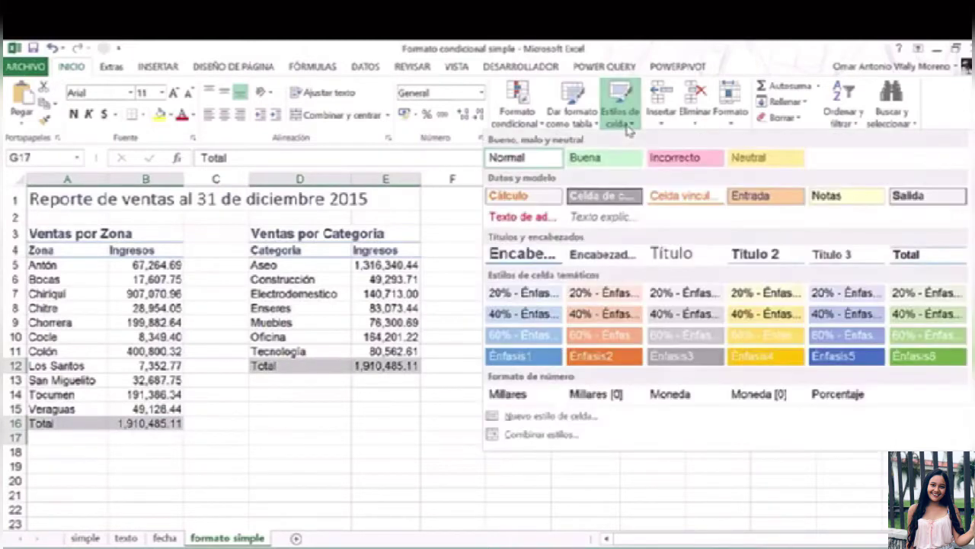
pyautogui.click(904, 252)
pyautogui.click(305, 425)
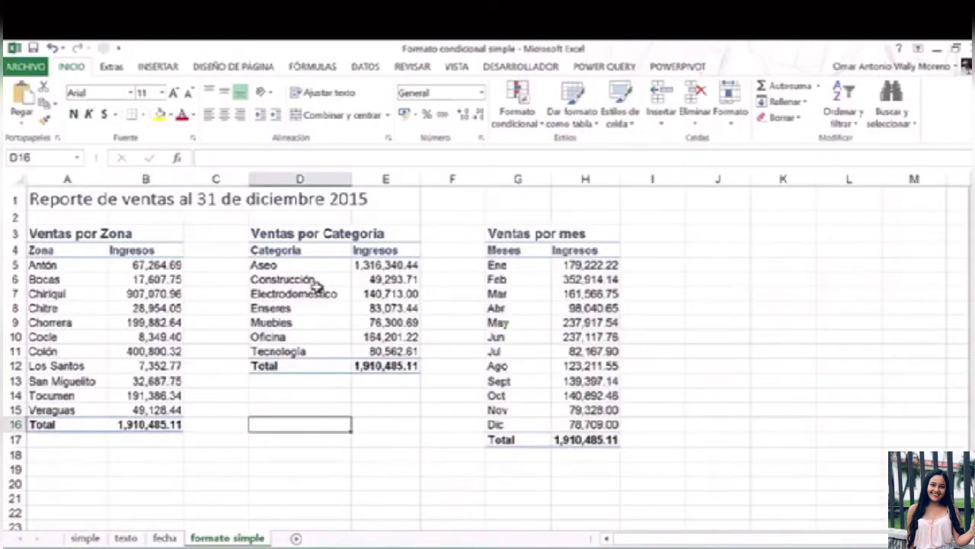
# - Narrow the empty separator columns C and F together to the same smaller width
pyautogui.click(220, 177)
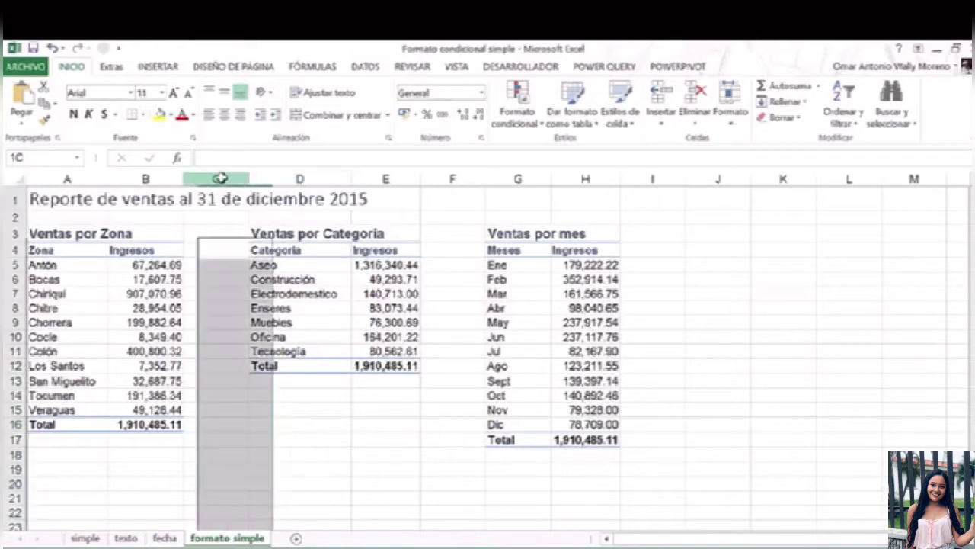
pyautogui.keyDown('ctrl'); pyautogui.click(452, 178); pyautogui.keyUp('ctrl')
pyautogui.moveTo(487, 180); pyautogui.dragTo(470, 181)
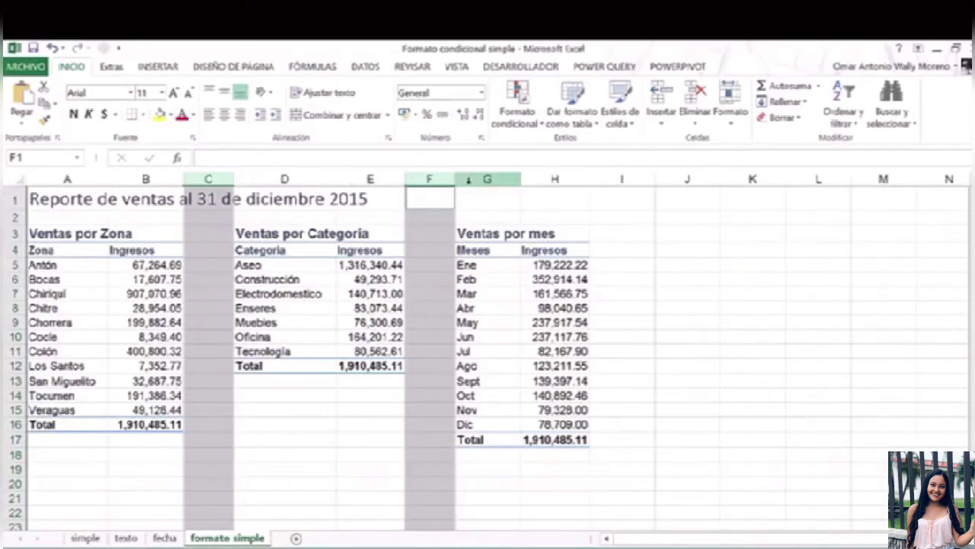
pyautogui.click(256, 451)
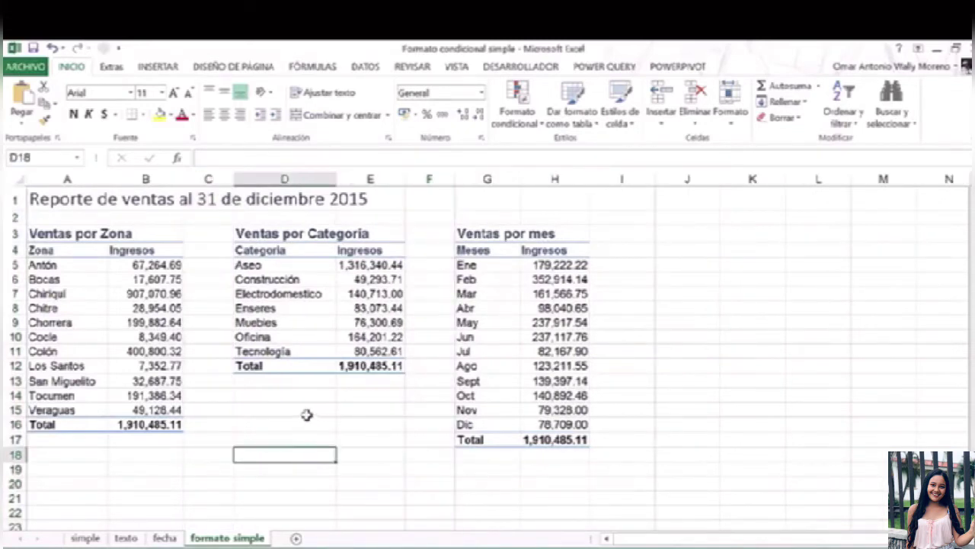
# - Hide the gridlines on the formato simple sheet
pyautogui.click(455, 68)
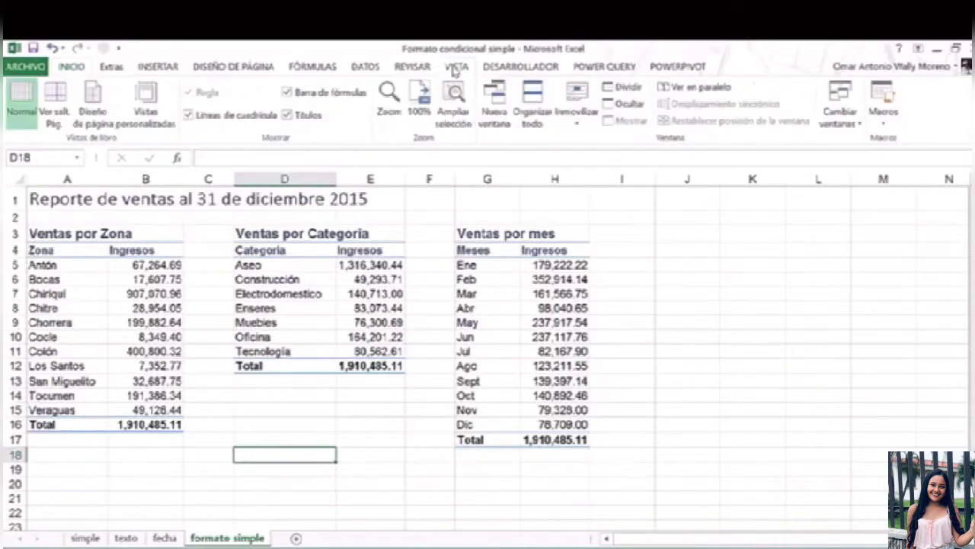
pyautogui.click(188, 116)
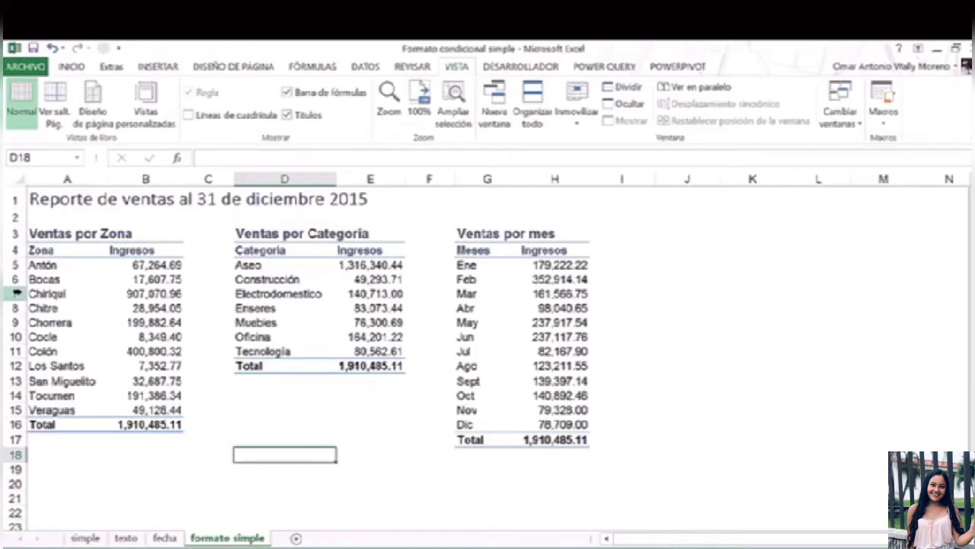
# - Start a less-than conditional formatting rule for the zone incomes B5:B15 with 20000 as the threshold
pyautogui.click(144, 265)
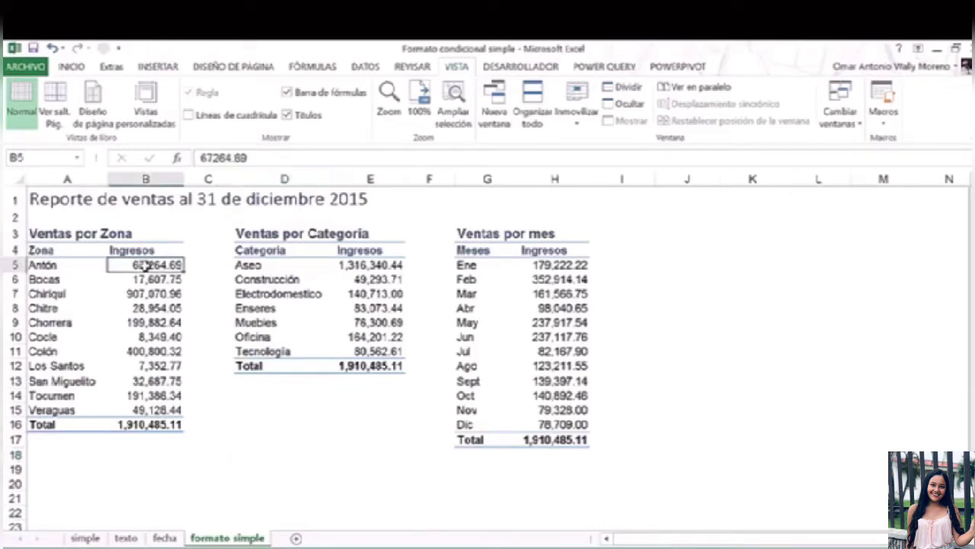
pyautogui.moveTo(145, 264); pyautogui.dragTo(150, 404)
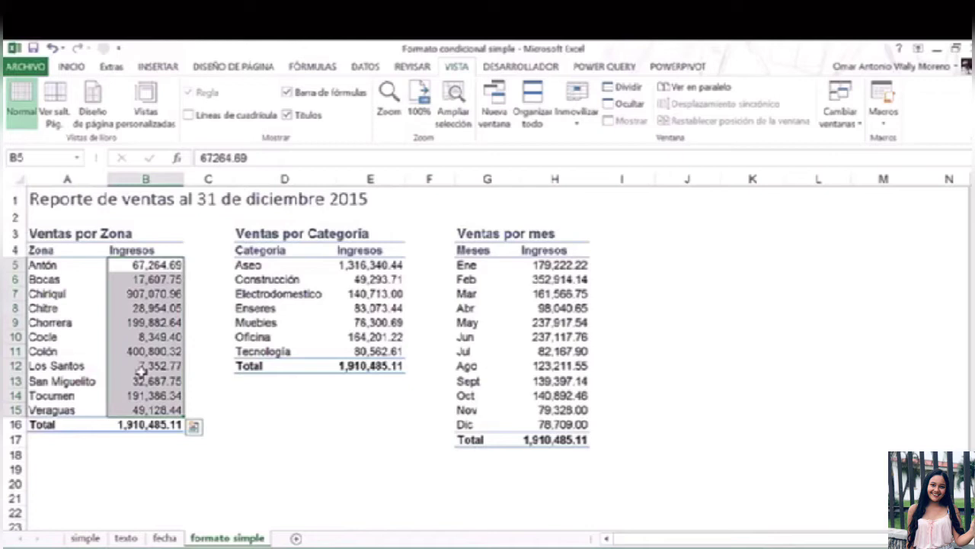
pyautogui.click(79, 70)
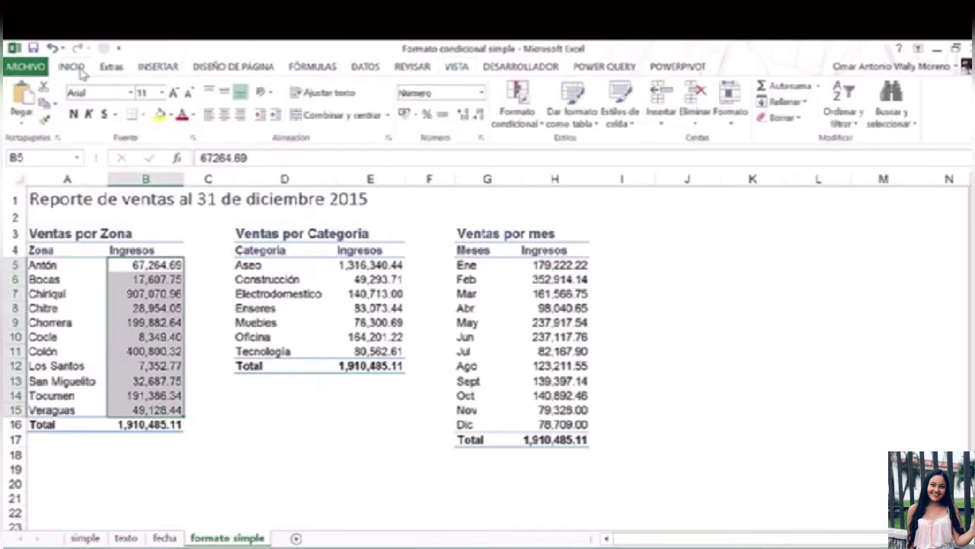
pyautogui.click(515, 122)
pyautogui.moveTo(540, 147)
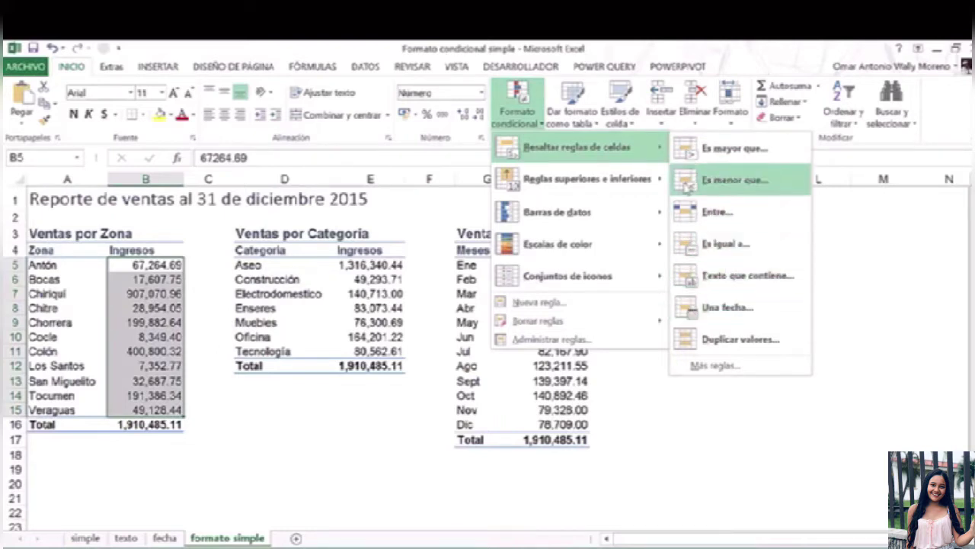
pyautogui.moveTo(637, 189)
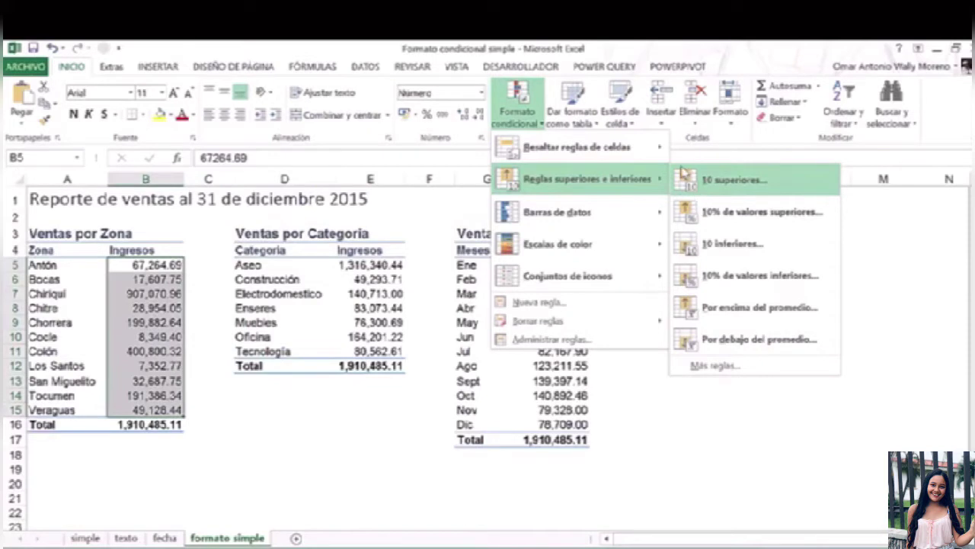
pyautogui.moveTo(593, 220)
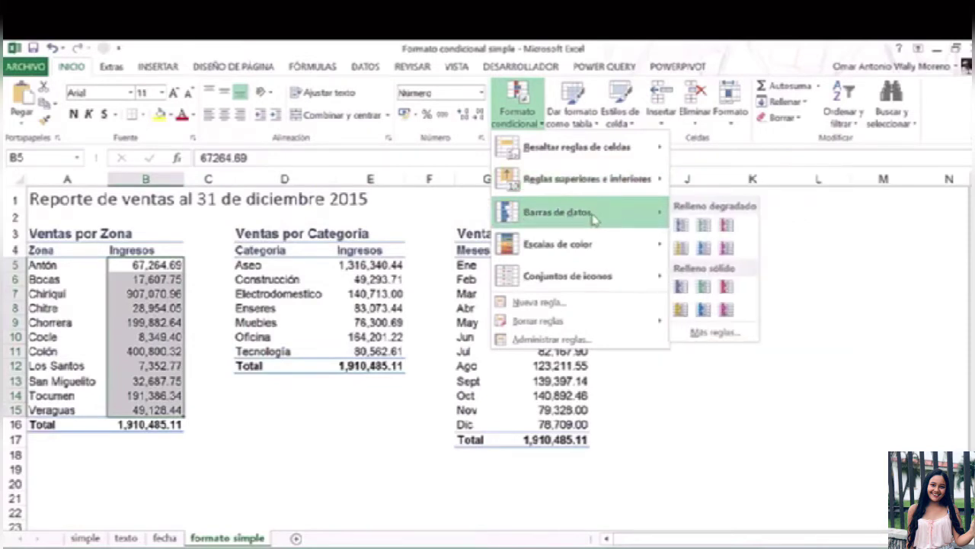
pyautogui.moveTo(594, 245)
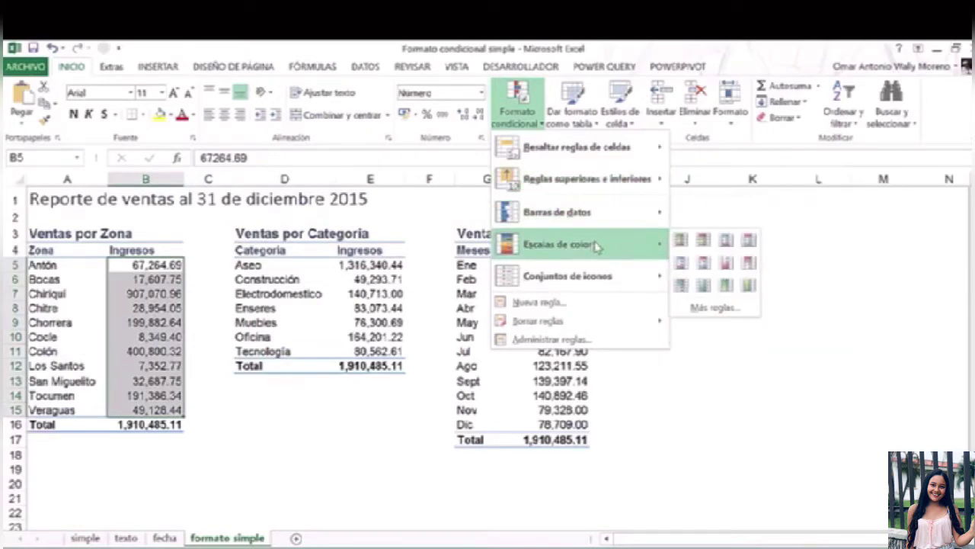
pyautogui.moveTo(599, 283)
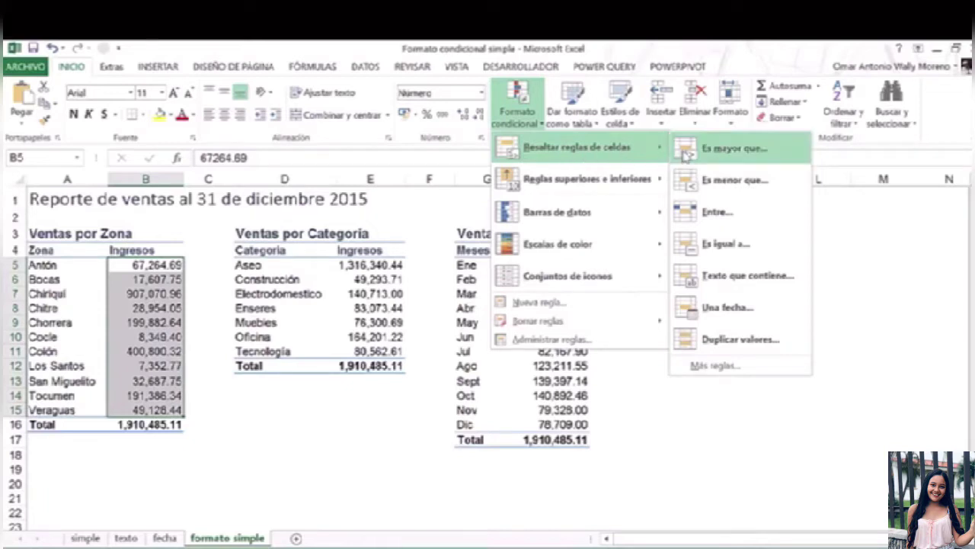
pyautogui.click(690, 183)
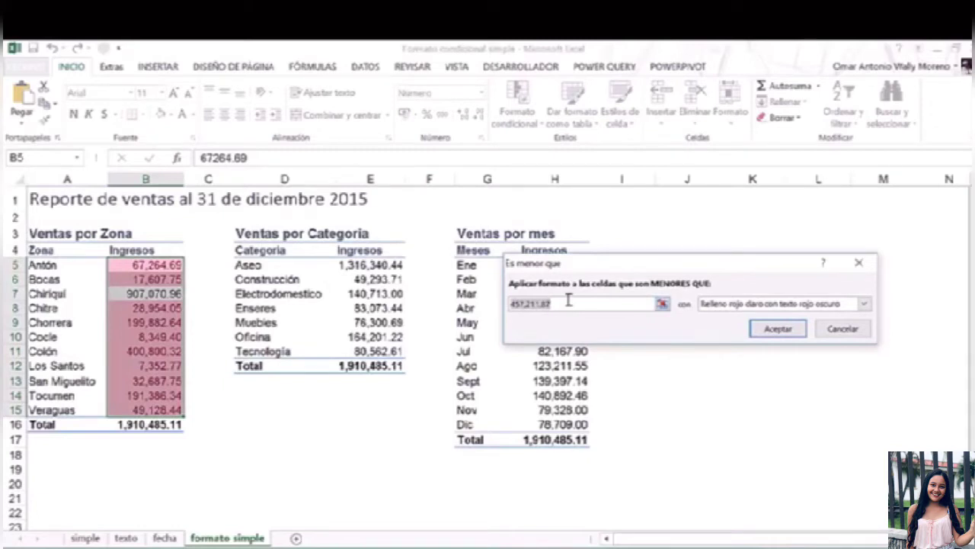
pyautogui.write('20000')
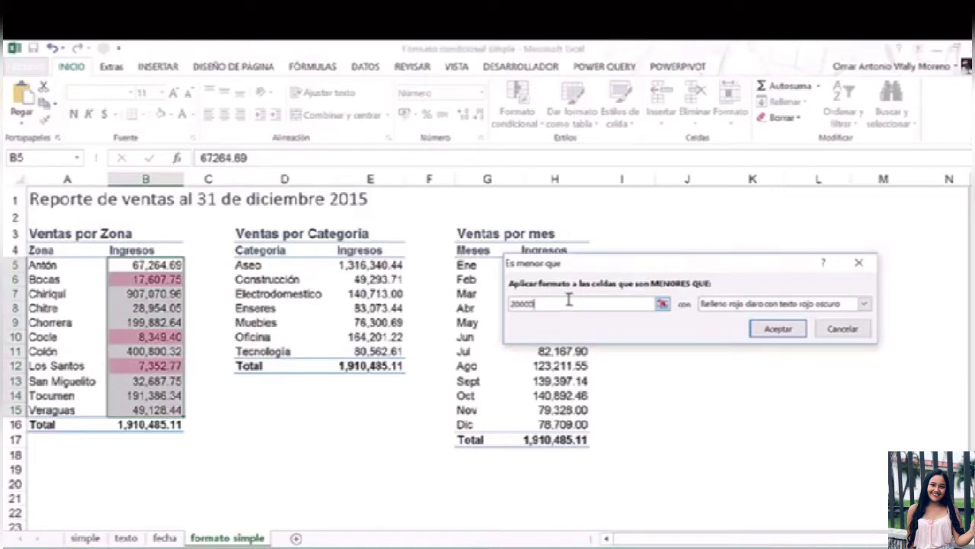
# - Try the yellow fill, green fill, light red fill, red text and red border preset formats on the less-than rule
pyautogui.click(864, 303)
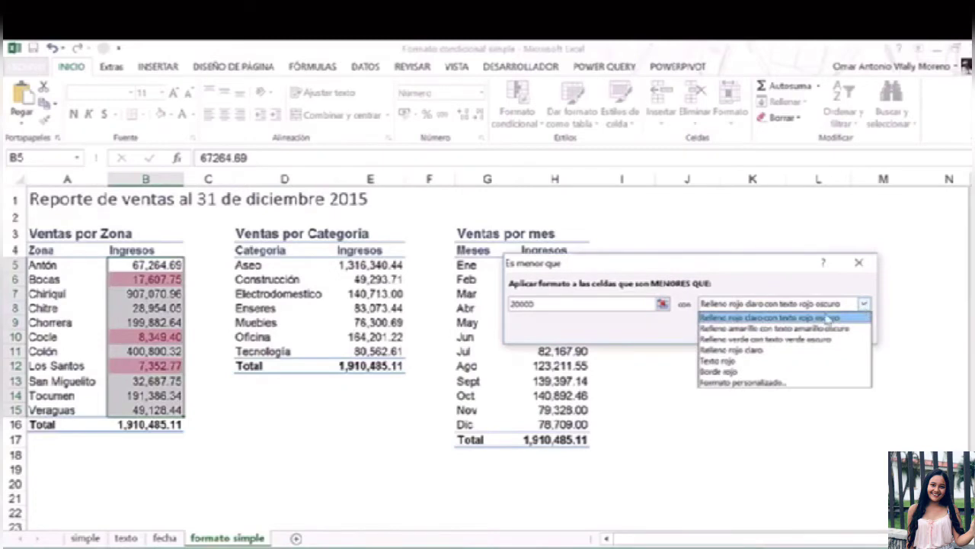
pyautogui.click(830, 328)
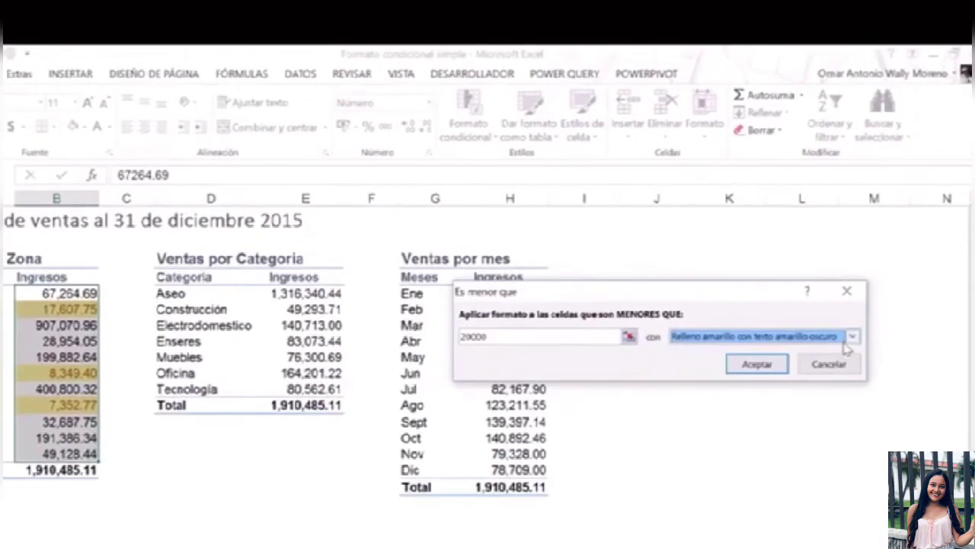
pyautogui.click(852, 337)
pyautogui.click(759, 374)
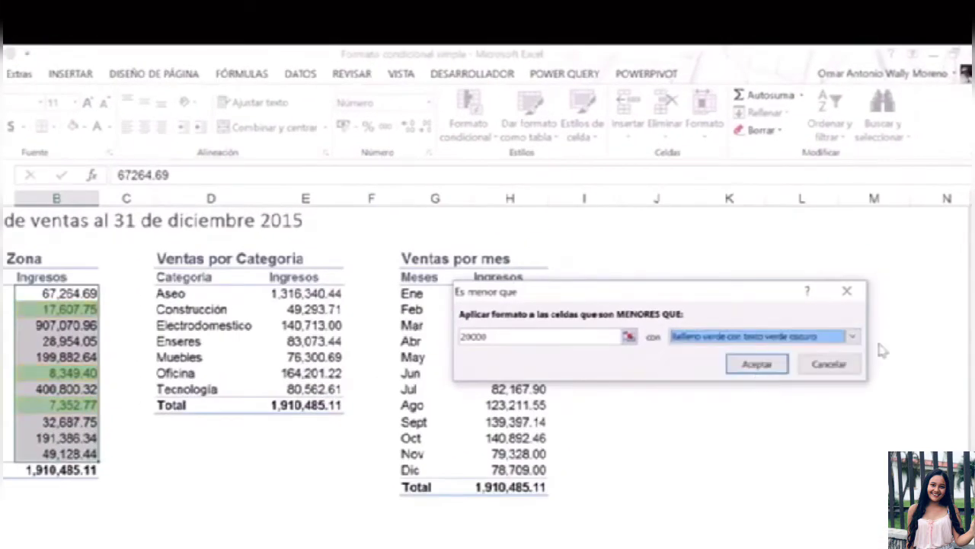
pyautogui.click(852, 336)
pyautogui.click(739, 389)
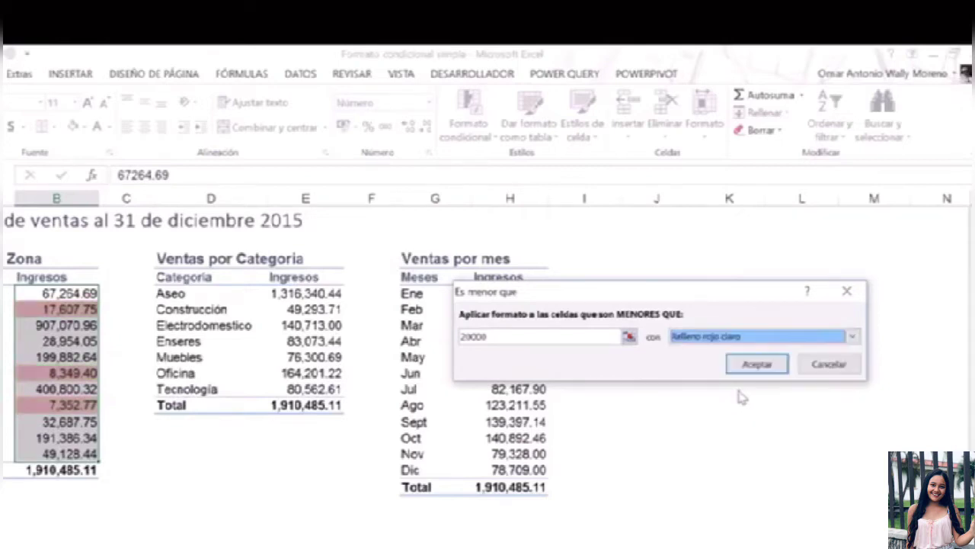
pyautogui.click(852, 336)
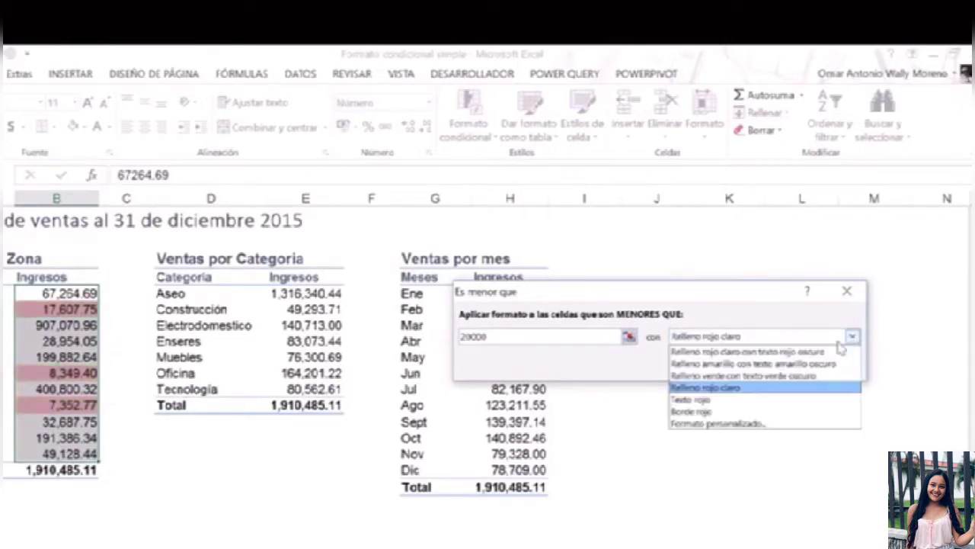
pyautogui.click(720, 400)
pyautogui.click(852, 339)
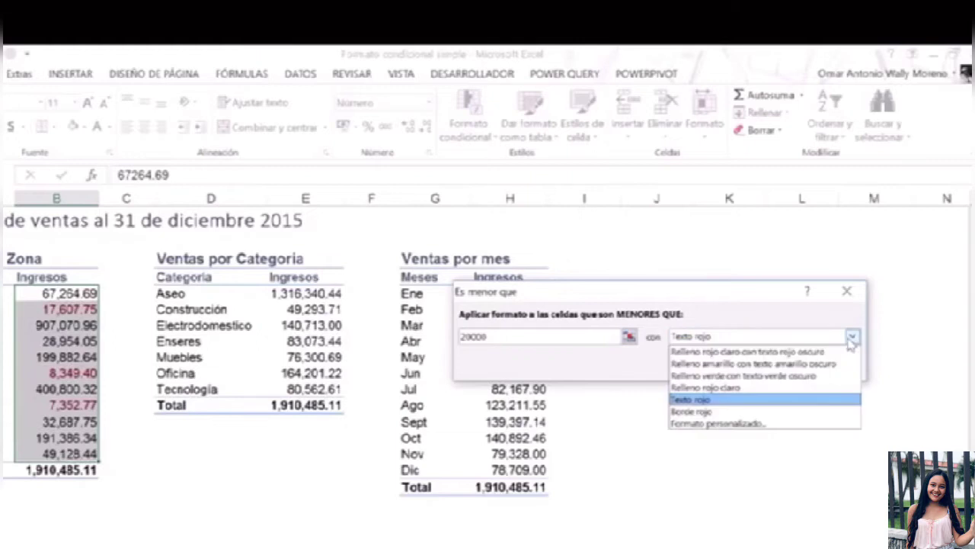
pyautogui.click(697, 411)
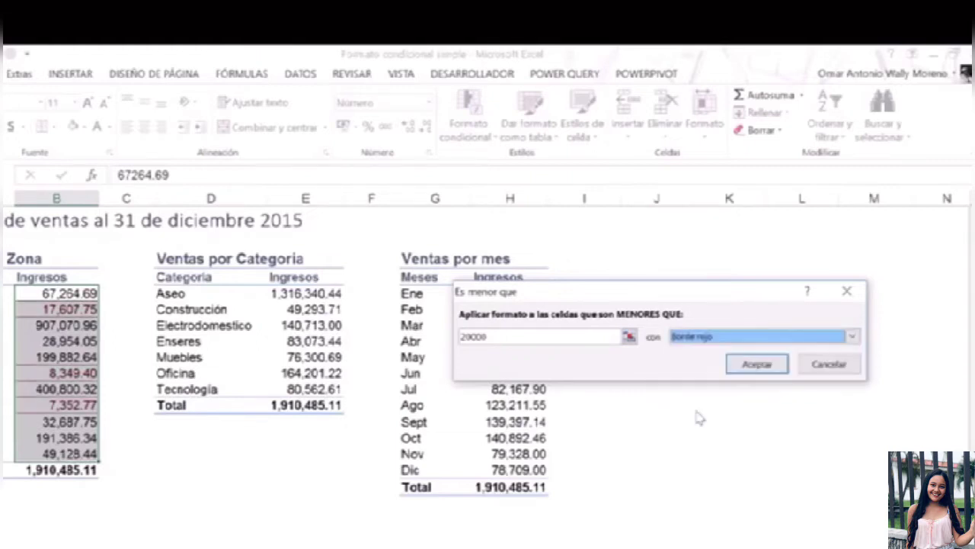
# - Look through the number, font, border and fill options of a custom format for the rule, then cancel it
pyautogui.click(851, 336)
pyautogui.click(748, 423)
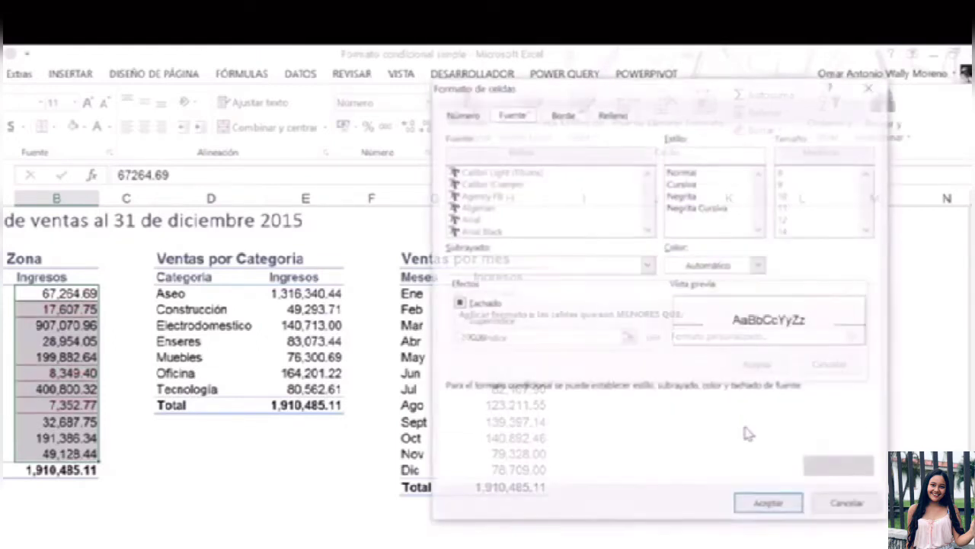
pyautogui.click(465, 115)
pyautogui.click(509, 114)
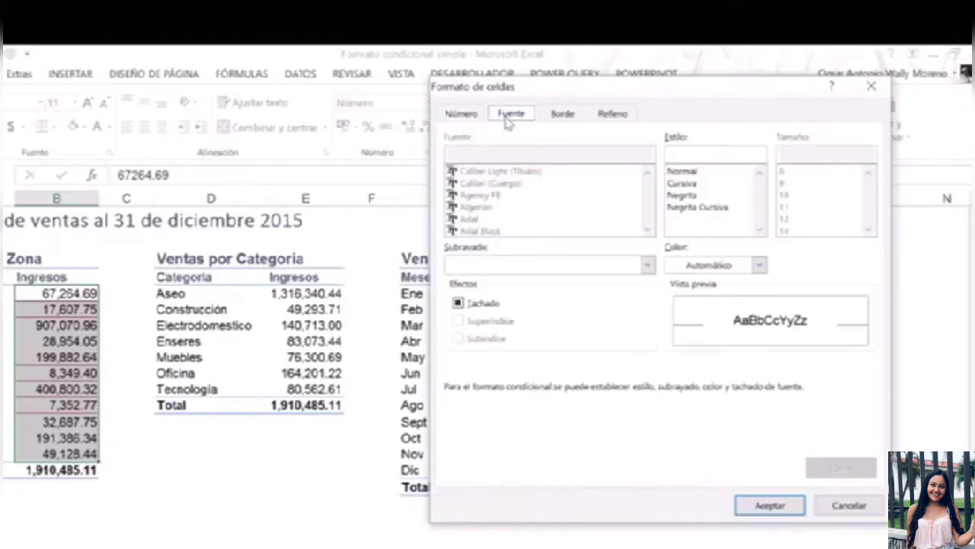
pyautogui.click(562, 116)
pyautogui.click(612, 116)
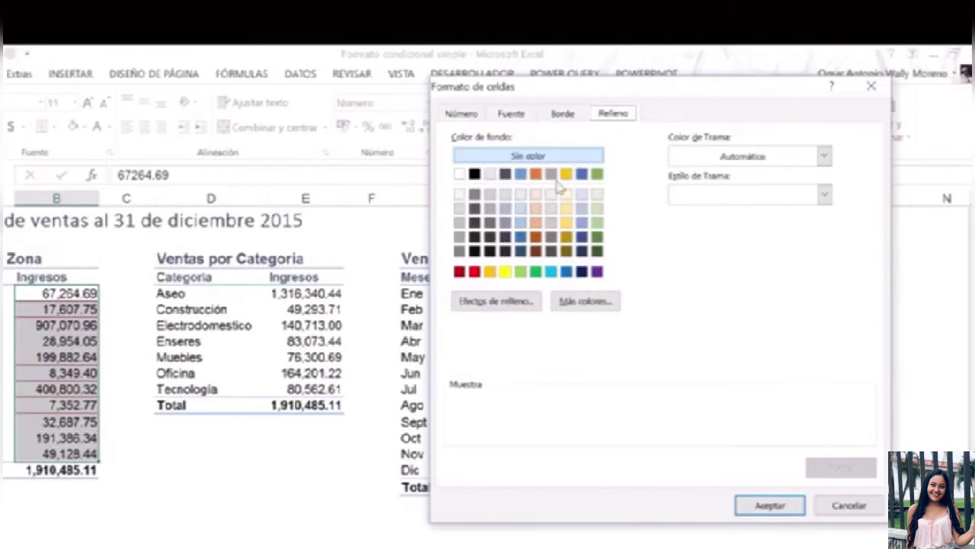
pyautogui.click(846, 505)
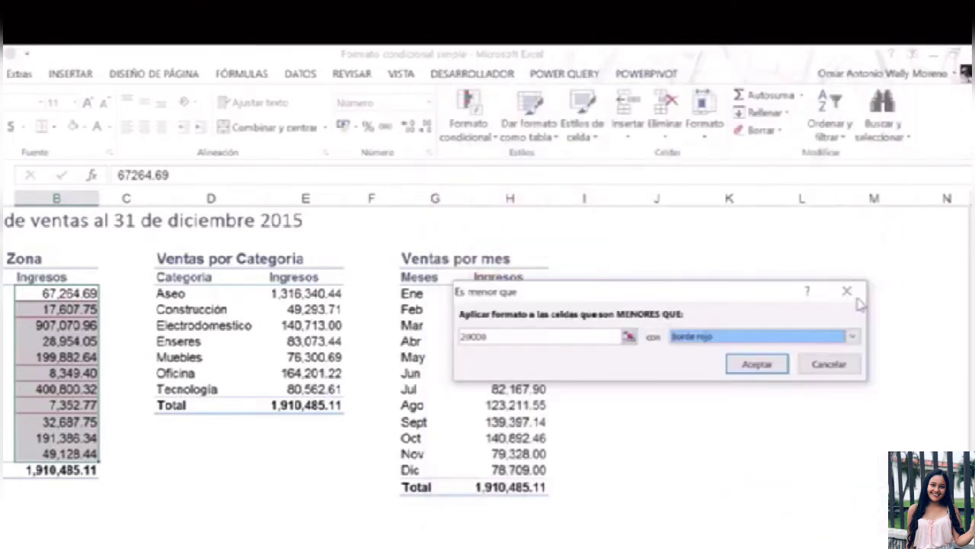
# - Format the zone incomes below 20000 with light red fill and dark red text, and apply the rule
pyautogui.click(852, 337)
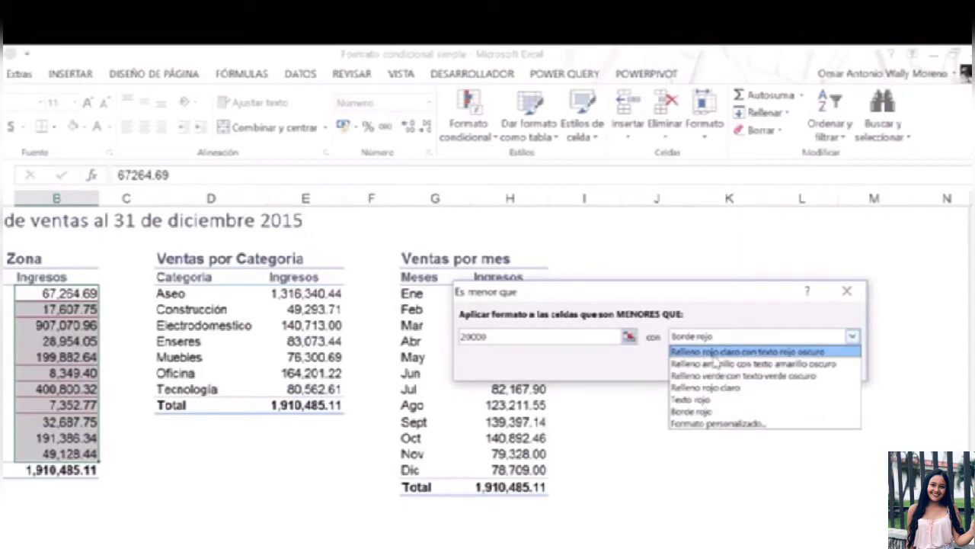
pyautogui.click(714, 355)
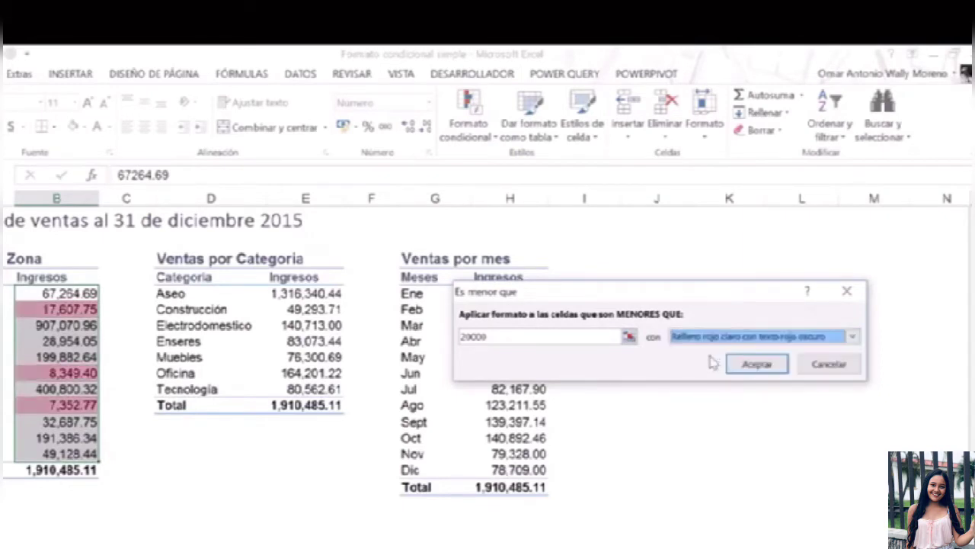
pyautogui.click(735, 366)
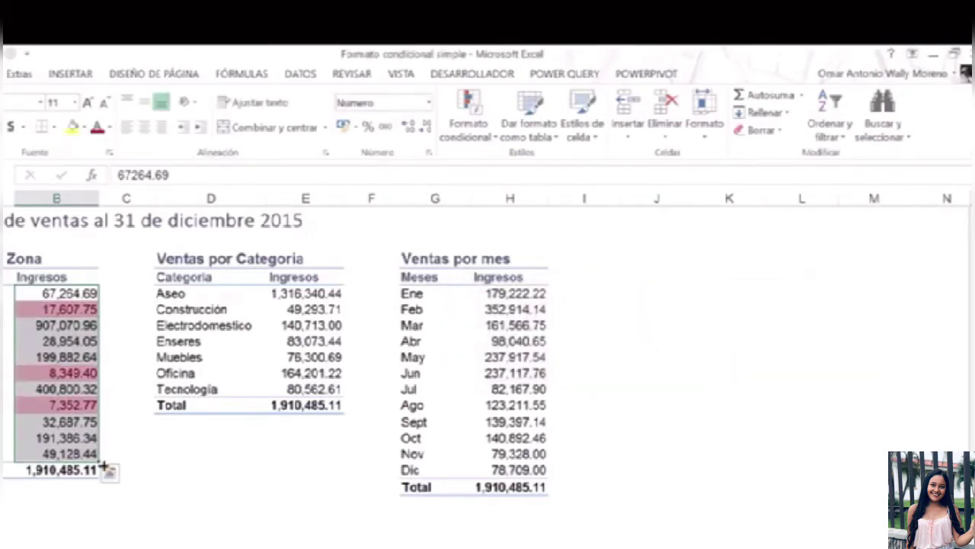
pyautogui.click(211, 486)
# - Add a greater-than rule to B5:B15 that formats zone incomes above 50000 with green fill and dark green text
pyautogui.moveTo(69, 294); pyautogui.dragTo(62, 451)
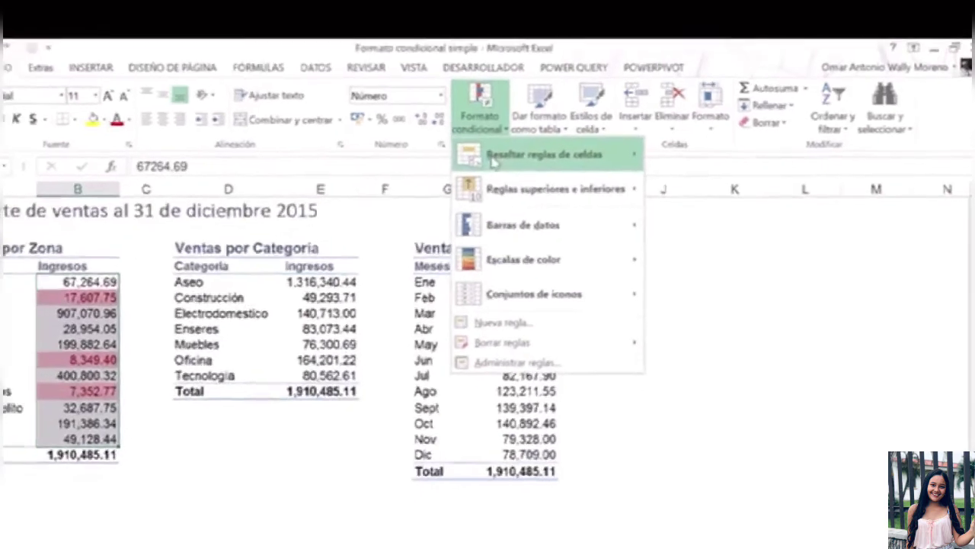
pyautogui.moveTo(534, 163)
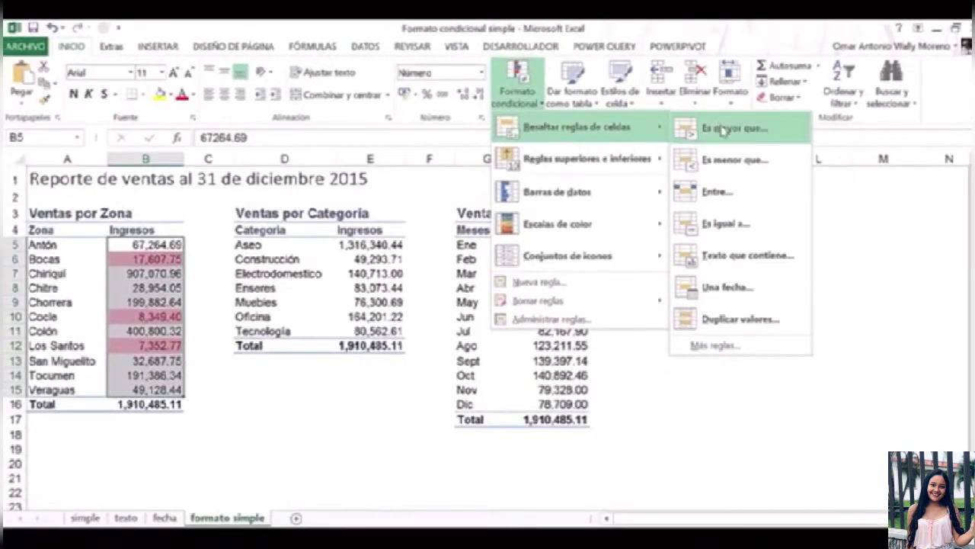
pyautogui.click(722, 129)
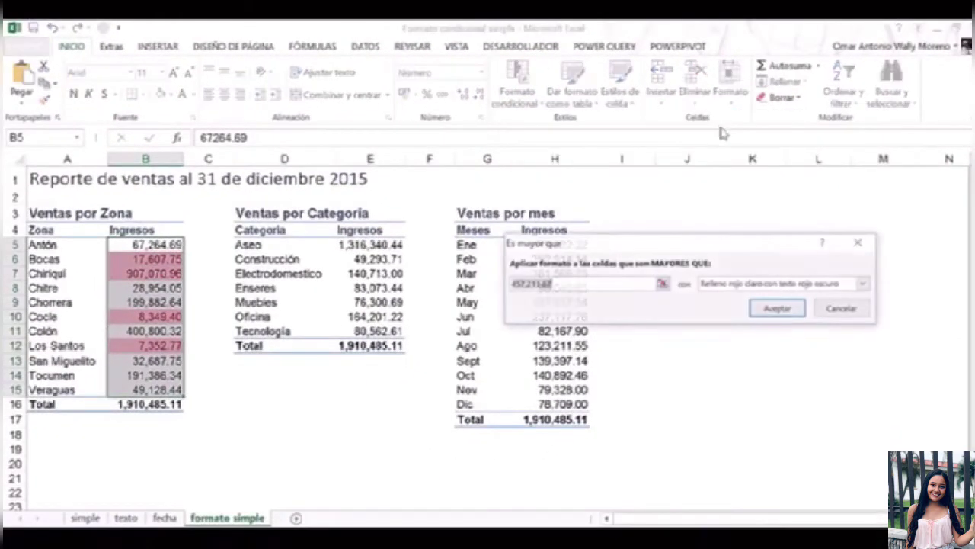
pyautogui.click(559, 285)
pyautogui.moveTo(559, 285); pyautogui.dragTo(515, 283)
pyautogui.click(515, 294)
pyautogui.click(550, 283)
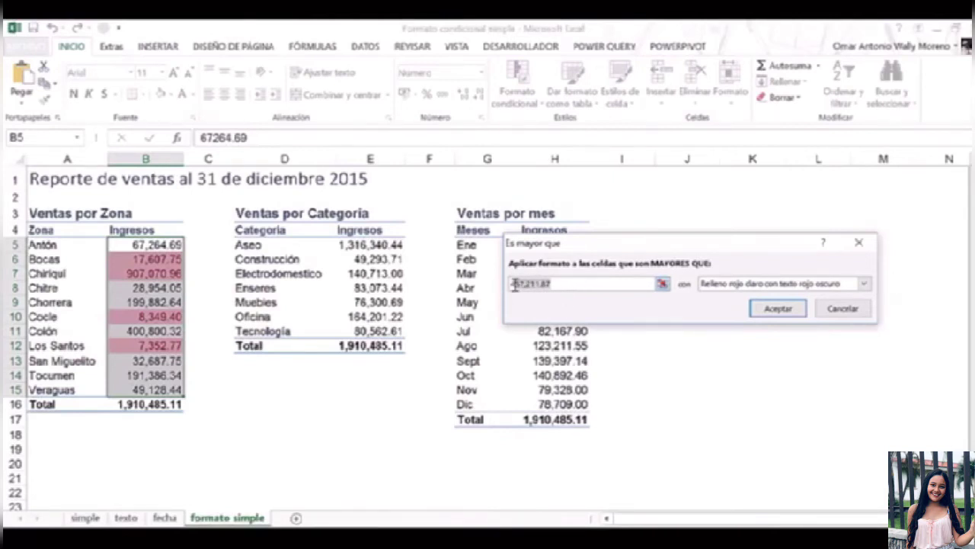
pyautogui.write('50000')
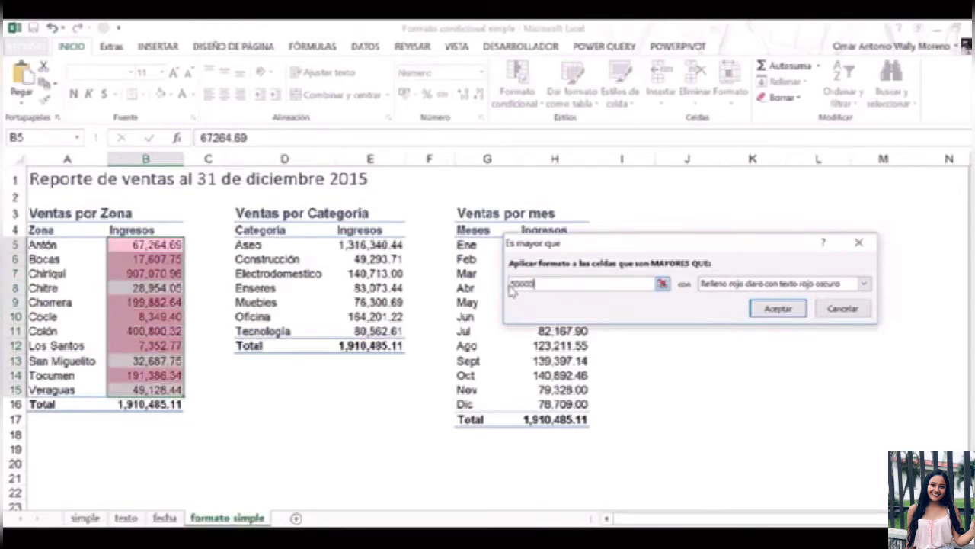
pyautogui.click(864, 283)
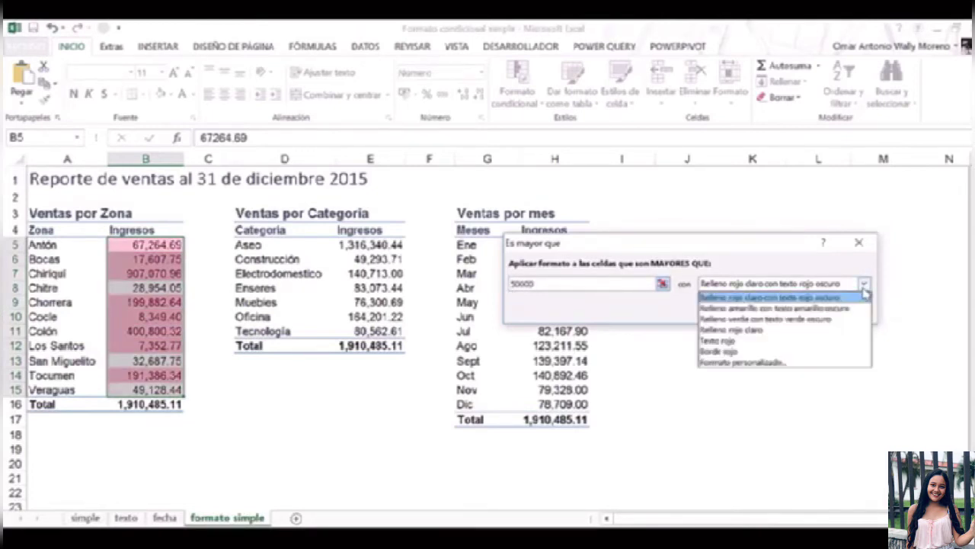
pyautogui.click(750, 318)
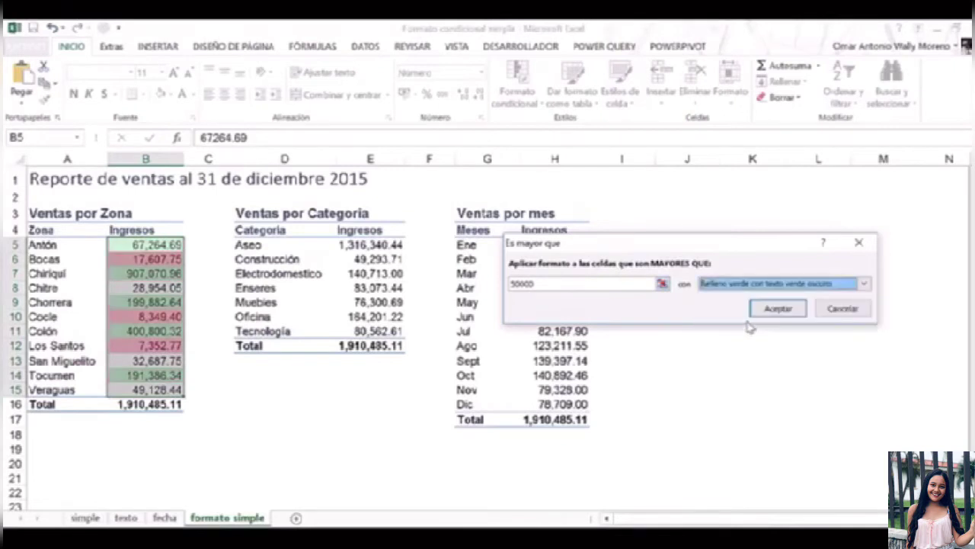
pyautogui.click(777, 309)
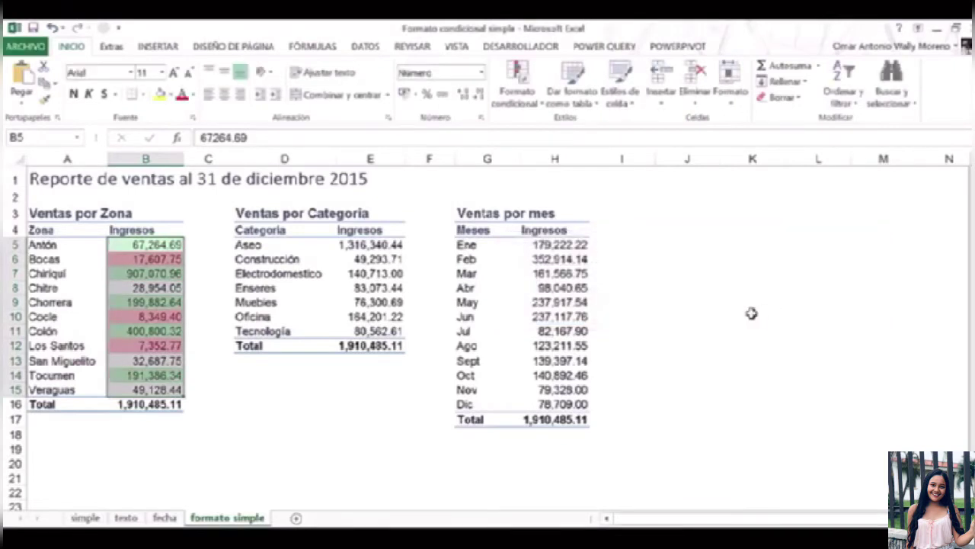
pyautogui.click(319, 406)
# - Examine the zone income cells one by one to compare their colours with the two rule thresholds
pyautogui.click(146, 244)
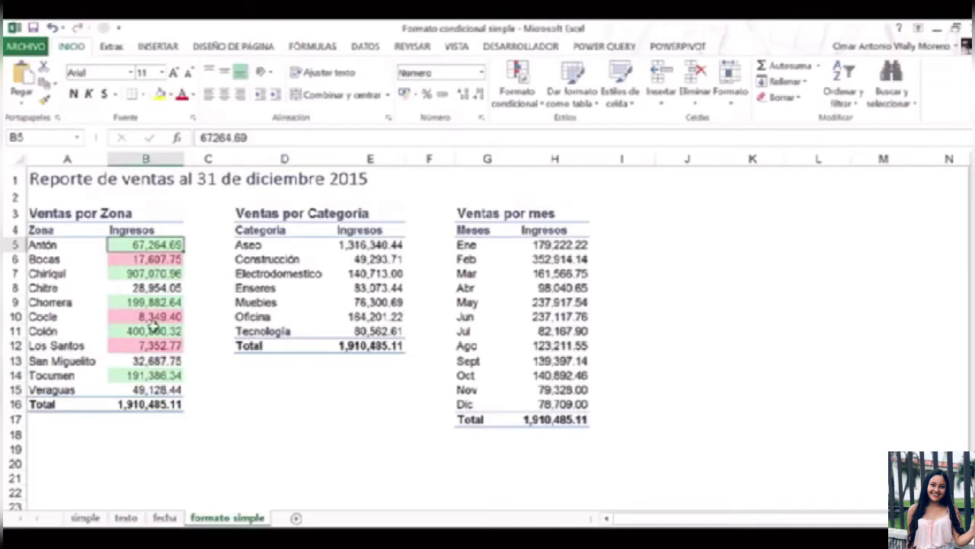
pyautogui.press('Down')
pyautogui.press('Down')
pyautogui.press('Down')
pyautogui.press('Down')
pyautogui.press('Down')
pyautogui.press('Down')
pyautogui.press('Down')
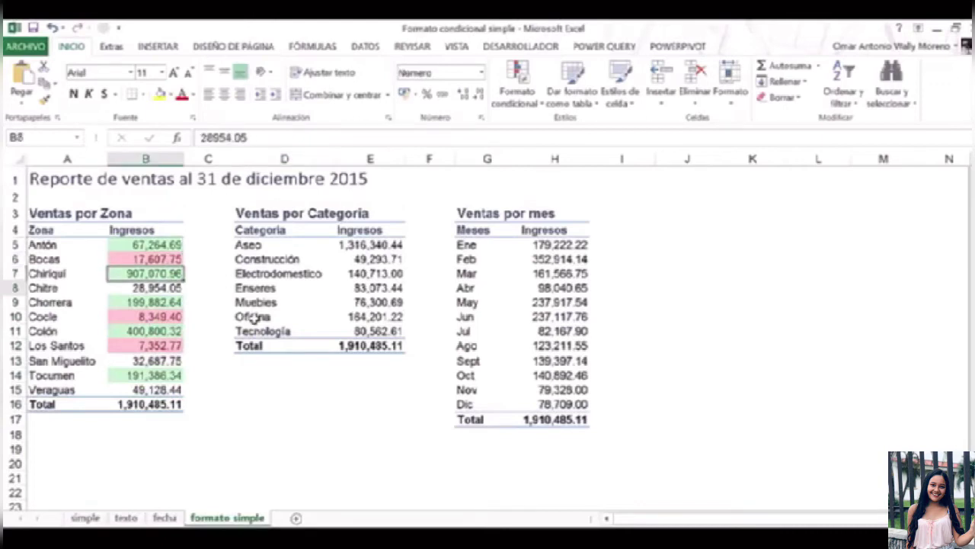
pyautogui.press('Down')
pyautogui.press('Down')
pyautogui.press('Down')
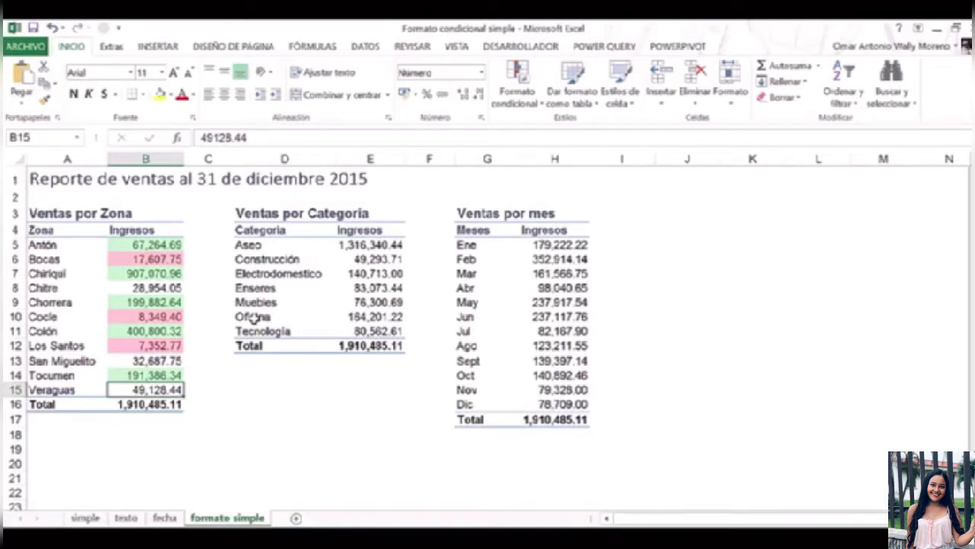
pyautogui.press('Up')
pyautogui.press('Up')
pyautogui.press('Up')
pyautogui.press('Up')
pyautogui.press('Up')
pyautogui.press('Up')
pyautogui.press('Up')
pyautogui.press('Up')
pyautogui.press('Up')
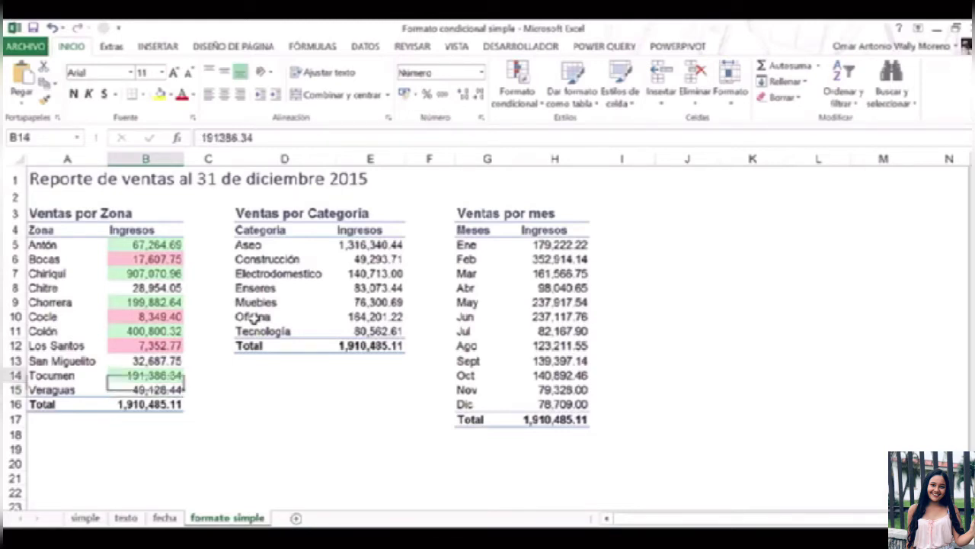
pyautogui.press('Down')
pyautogui.press('Down')
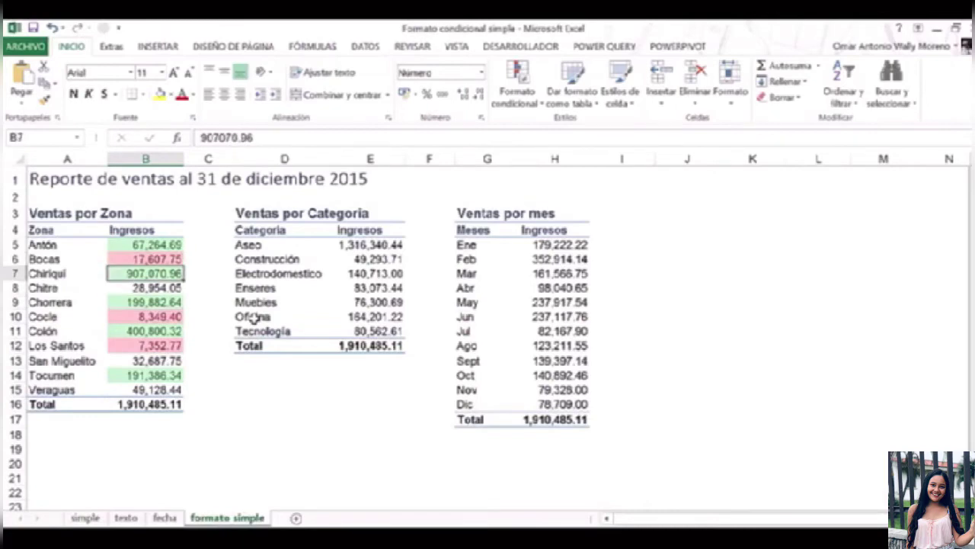